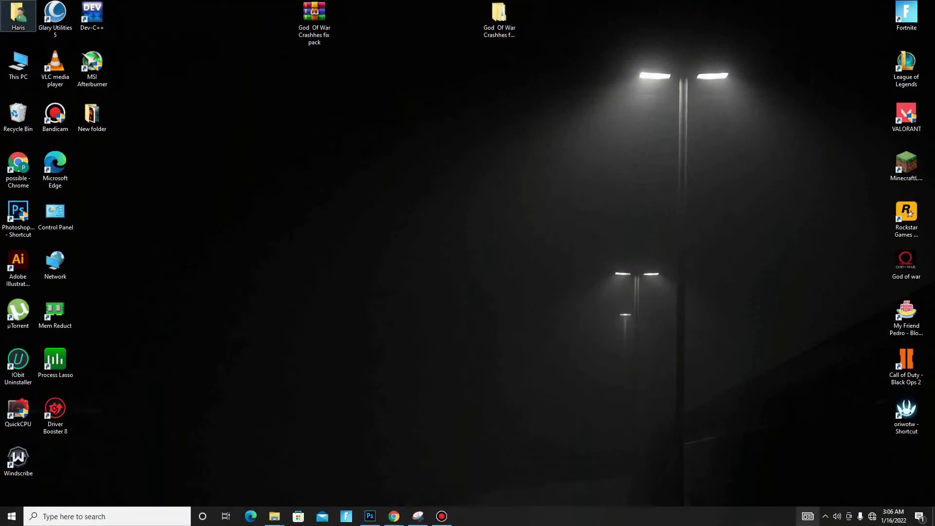
# - Open the Privacy category in Windows Settings
pyautogui.click(825, 516)
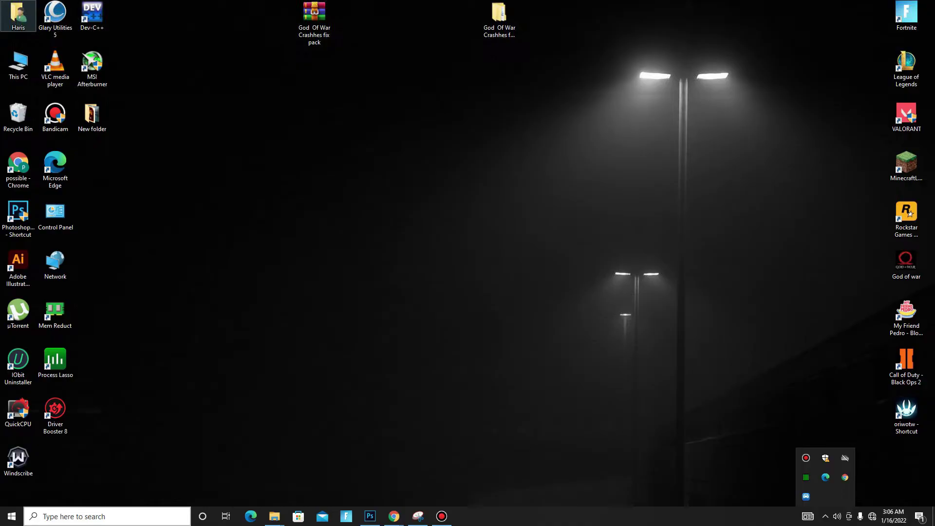
pyautogui.click(106, 516)
pyautogui.write('sett')
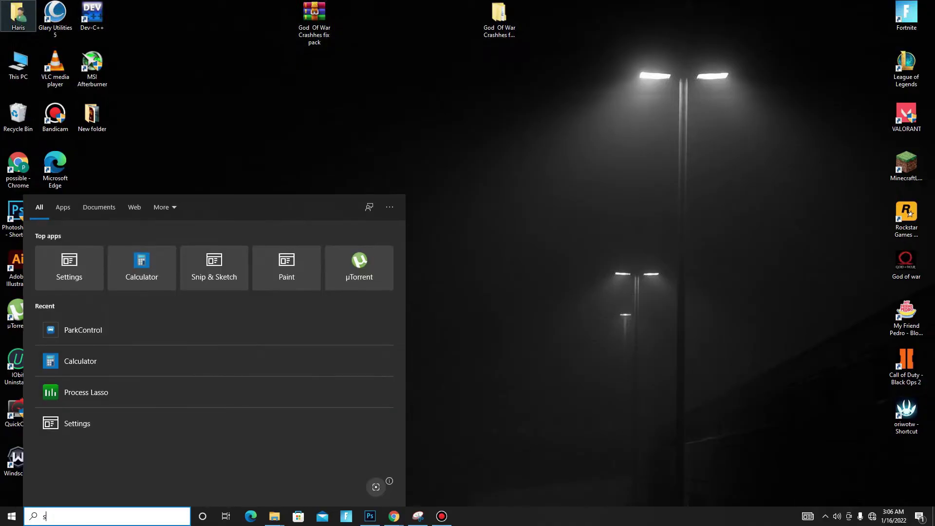
pyautogui.press('Return')
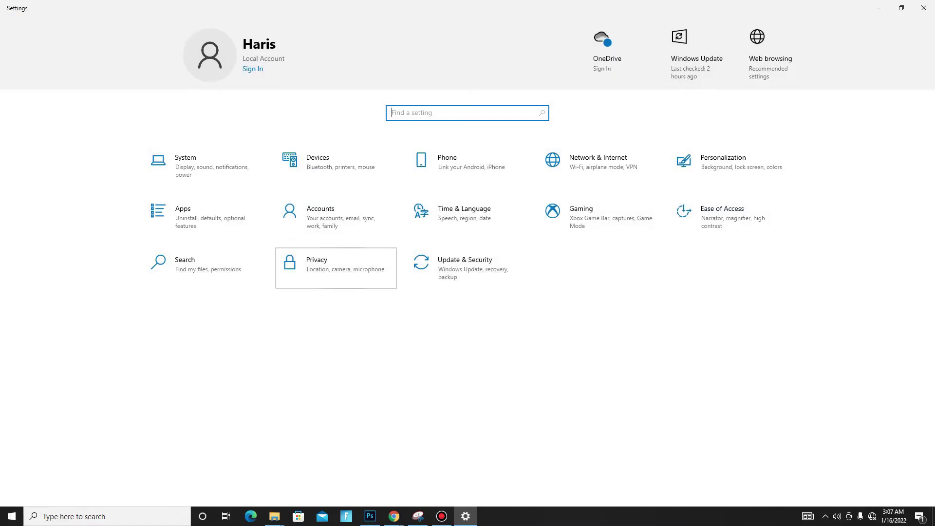
pyautogui.click(316, 263)
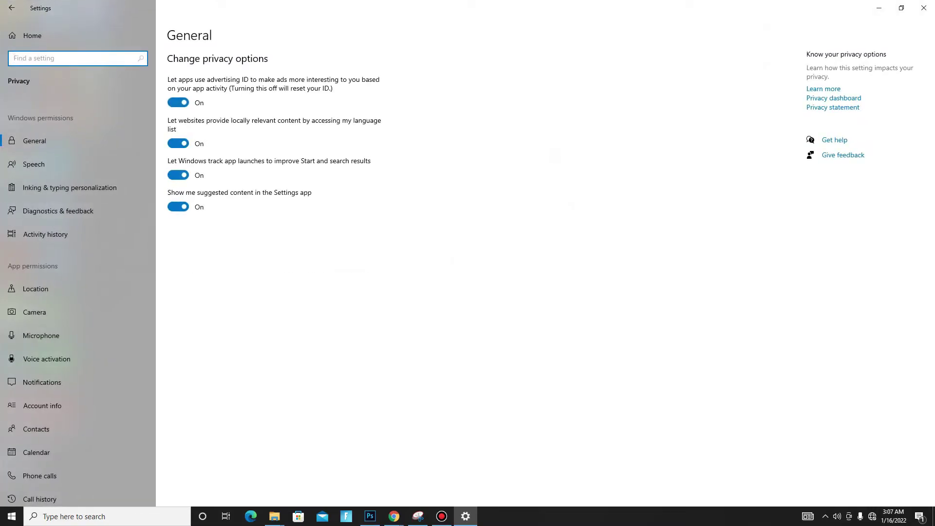
# - Turn off all four general privacy options: advertising ID, language list access, app launch tracking and suggested content
pyautogui.click(178, 103)
pyautogui.click(177, 143)
pyautogui.click(178, 175)
pyautogui.click(178, 175)
pyautogui.click(178, 207)
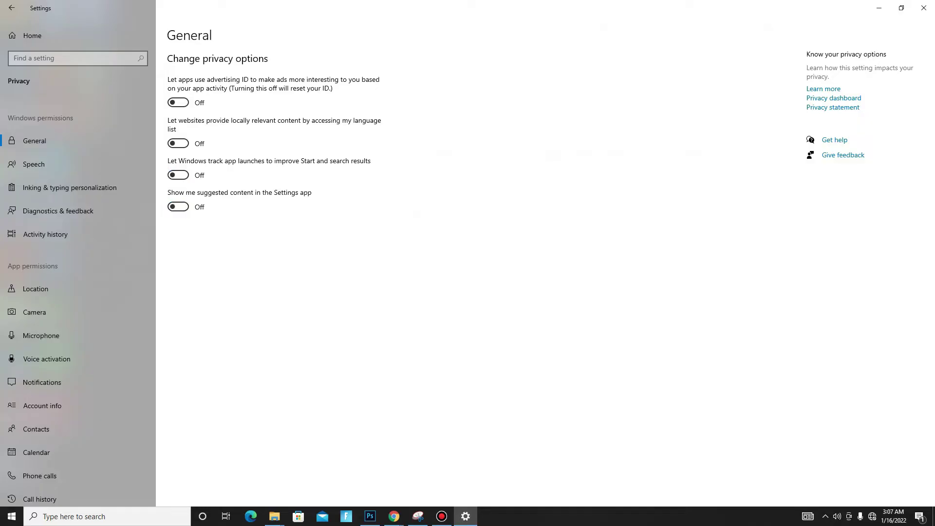
# - Turn off the permission that lets apps run in the background
pyautogui.scroll(-6, 78, 384)
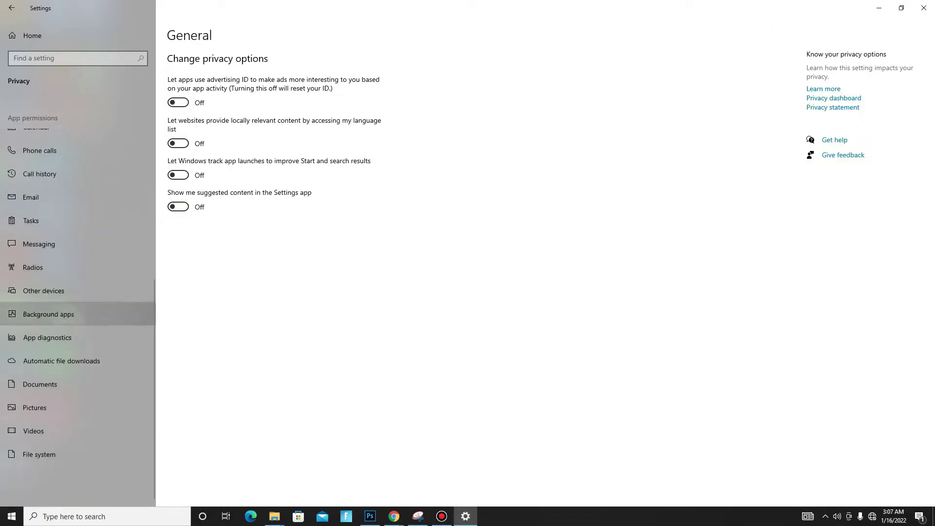
pyautogui.click(78, 314)
pyautogui.click(177, 93)
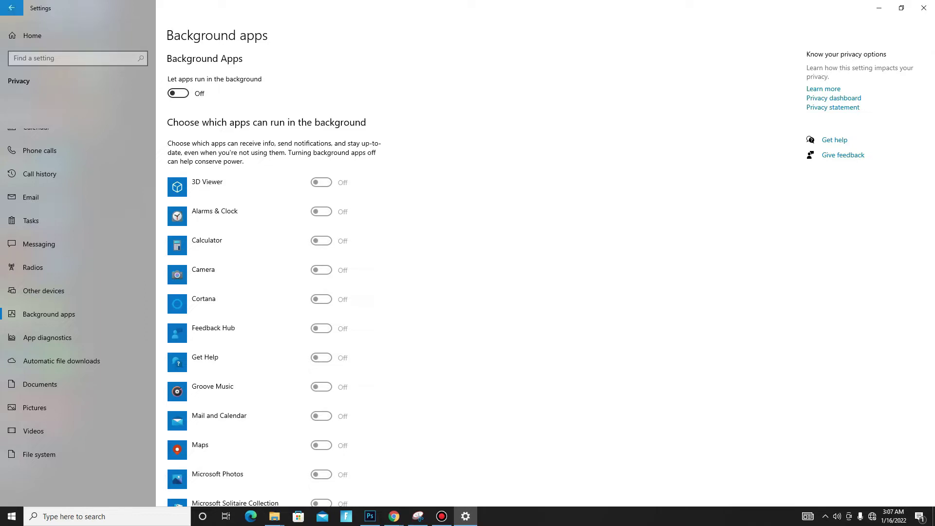
# - Check the Game Mode page in the Gaming settings and close Settings
pyautogui.click(11, 8)
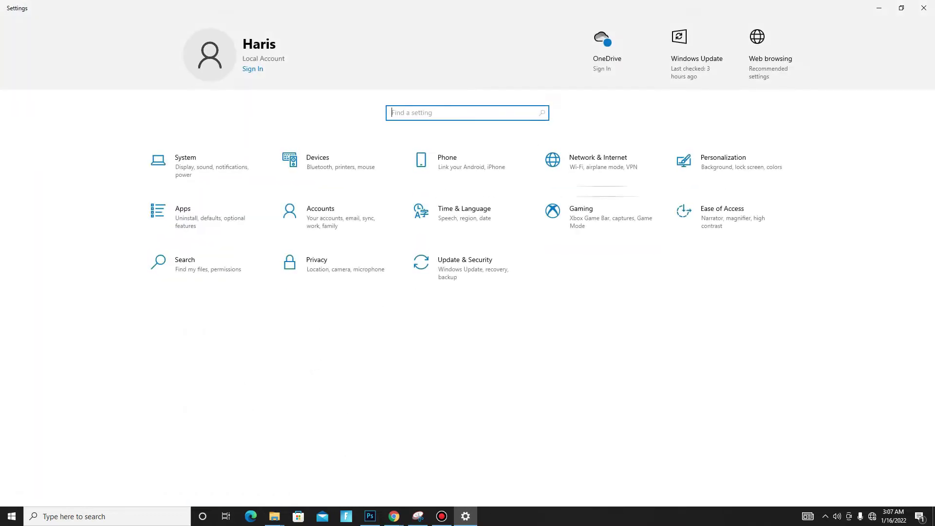
pyautogui.click(584, 214)
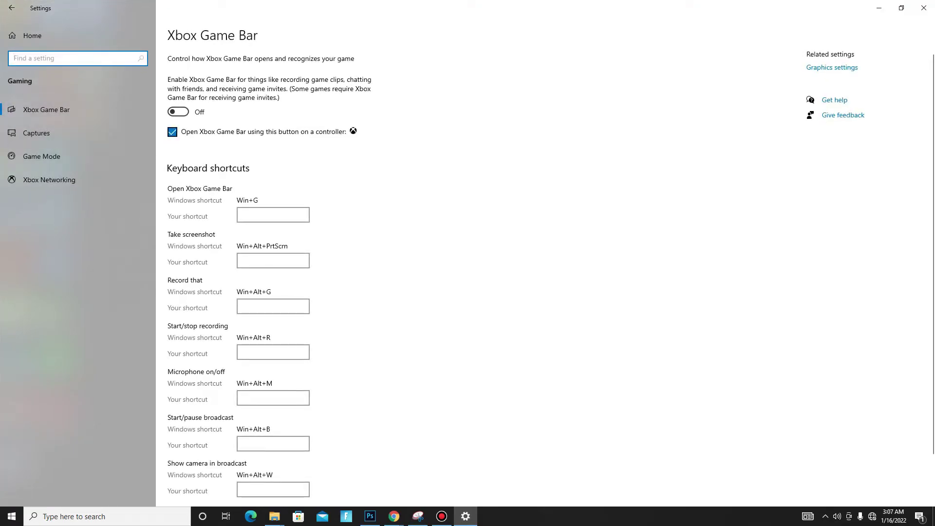
pyautogui.click(42, 156)
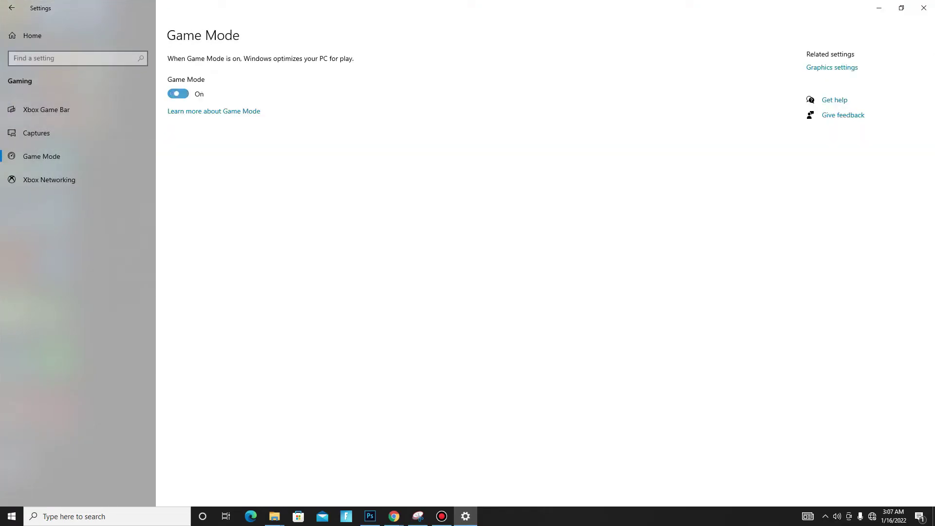
pyautogui.click(12, 7)
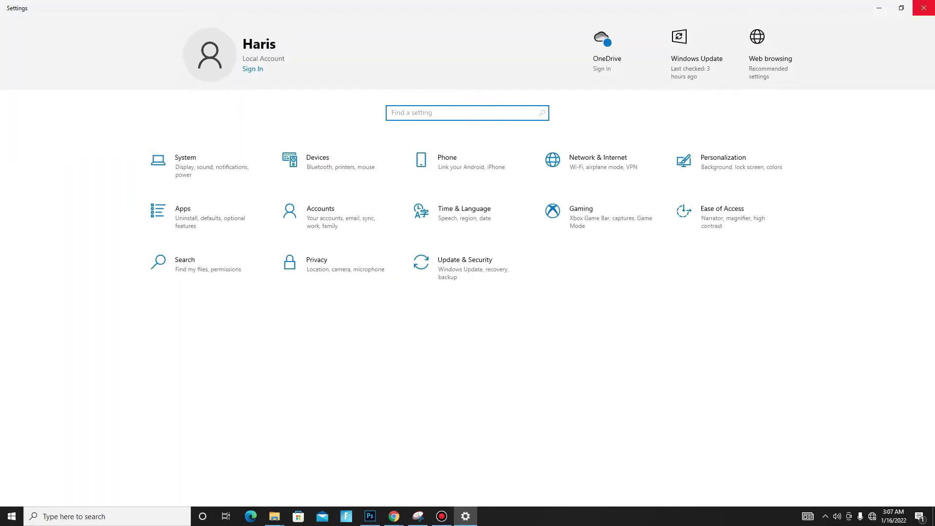
pyautogui.click(924, 8)
# - Refresh the desktop, review the running processes in Task Manager and close it
pyautogui.rightClick(423, 195)
pyautogui.click(450, 237)
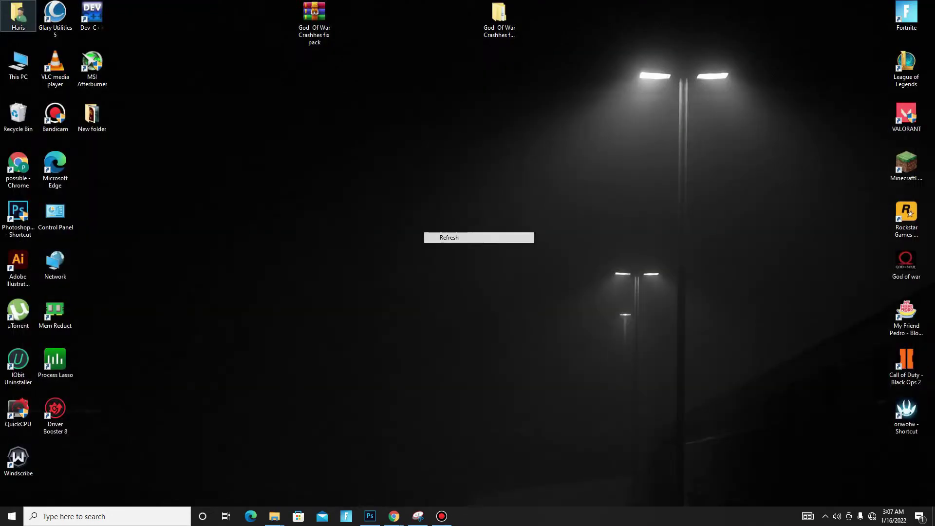
pyautogui.rightClick(545, 515)
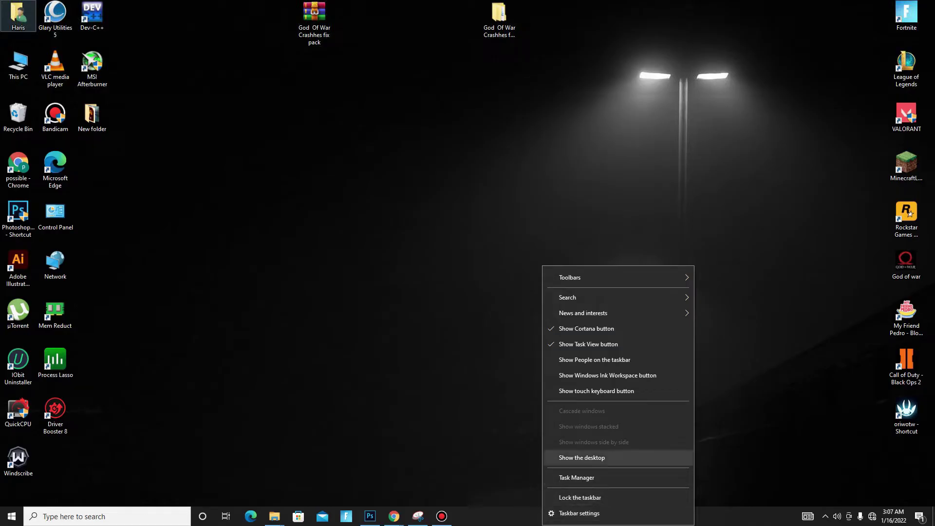
pyautogui.click(577, 477)
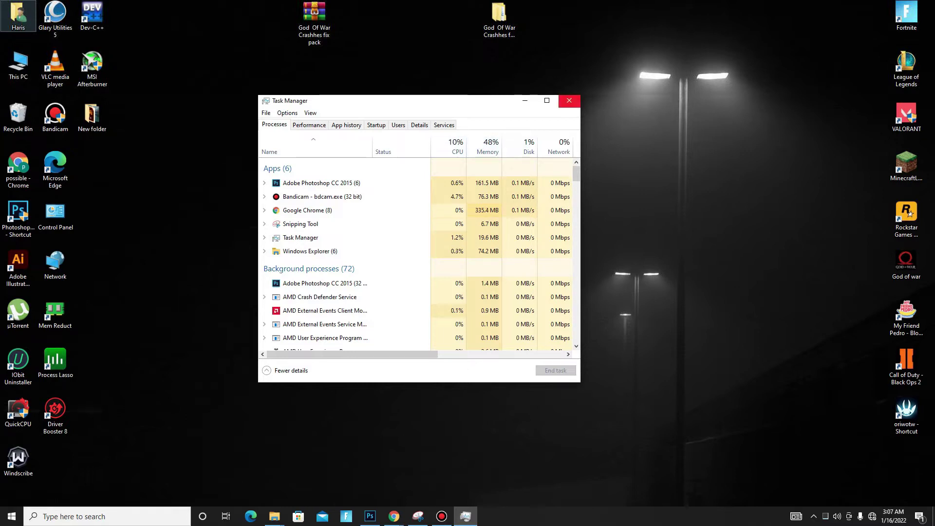
pyautogui.click(569, 100)
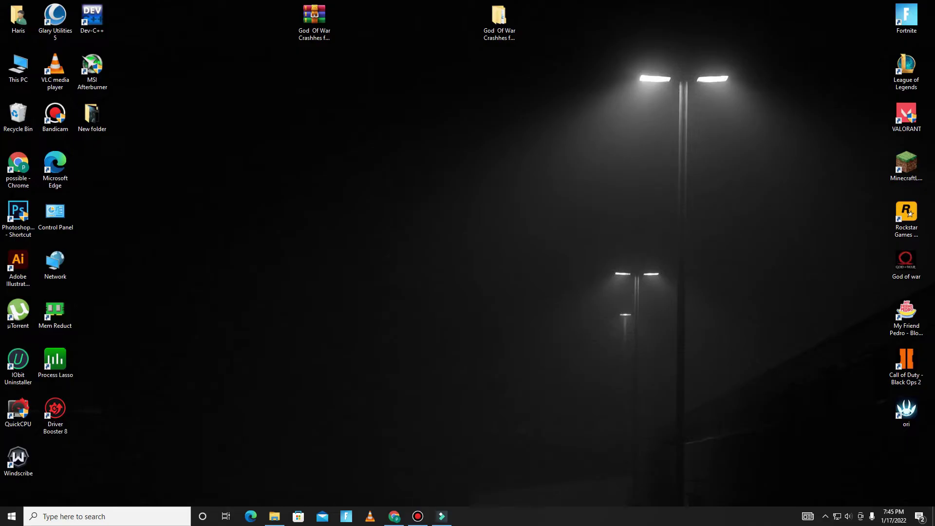
# - Switch to Chrome and look through the recent posts on possiblenow.xyz, loading more of them
pyautogui.click(394, 516)
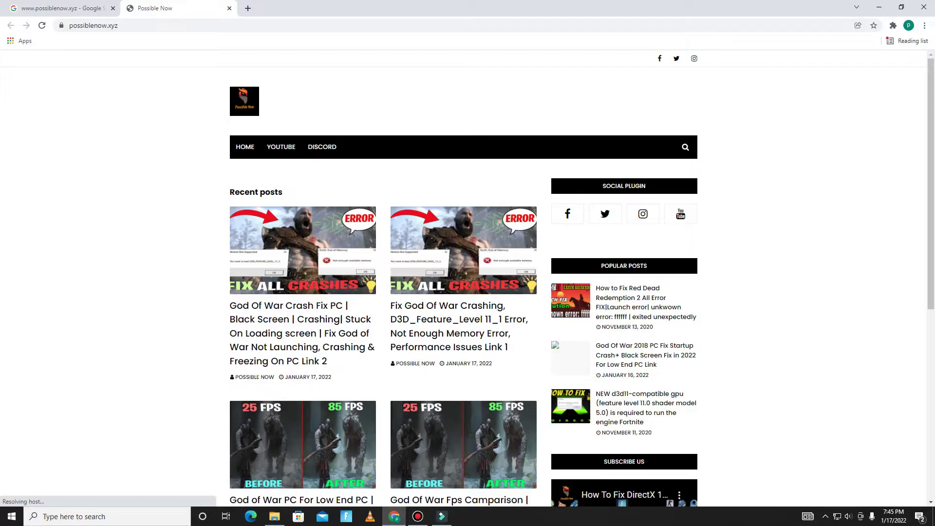
pyautogui.scroll(-7, 467, 273)
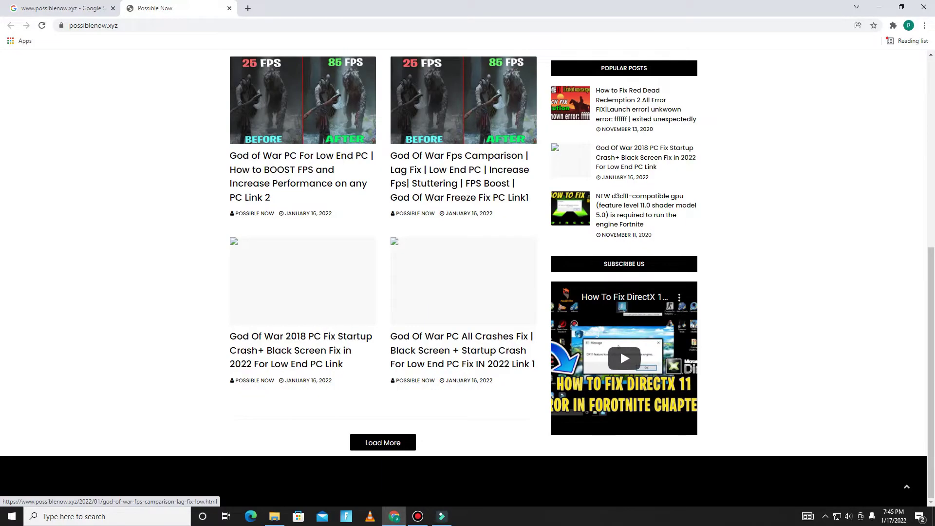
pyautogui.click(382, 442)
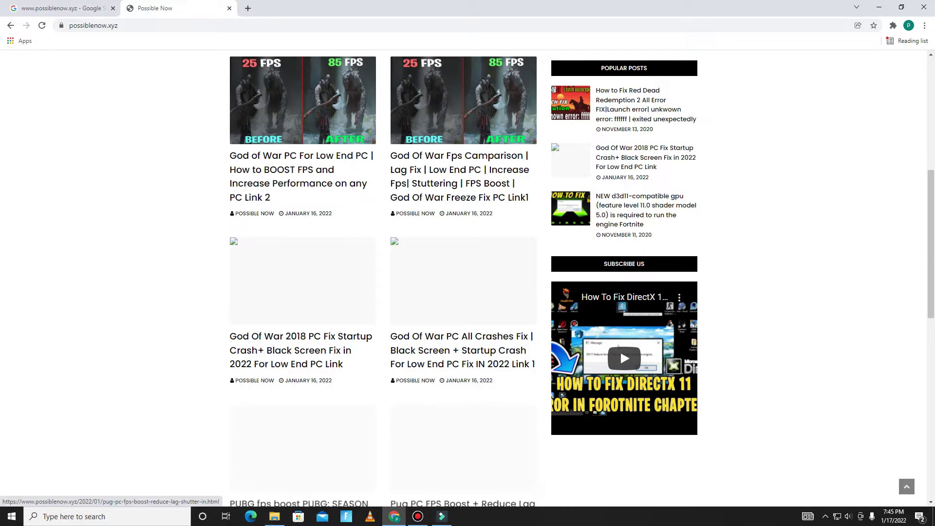
pyautogui.scroll(-3, 383, 273)
pyautogui.scroll(-8, 383, 273)
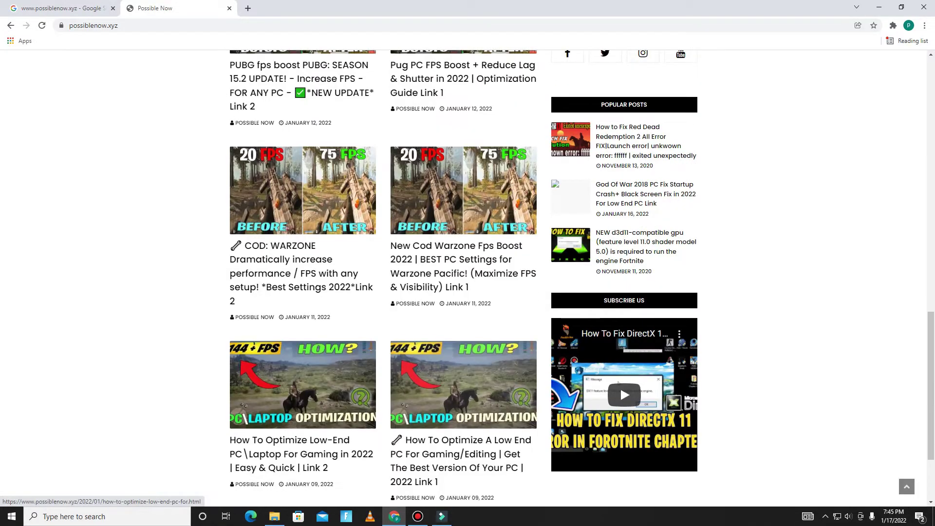
pyautogui.scroll(20, 620, 349)
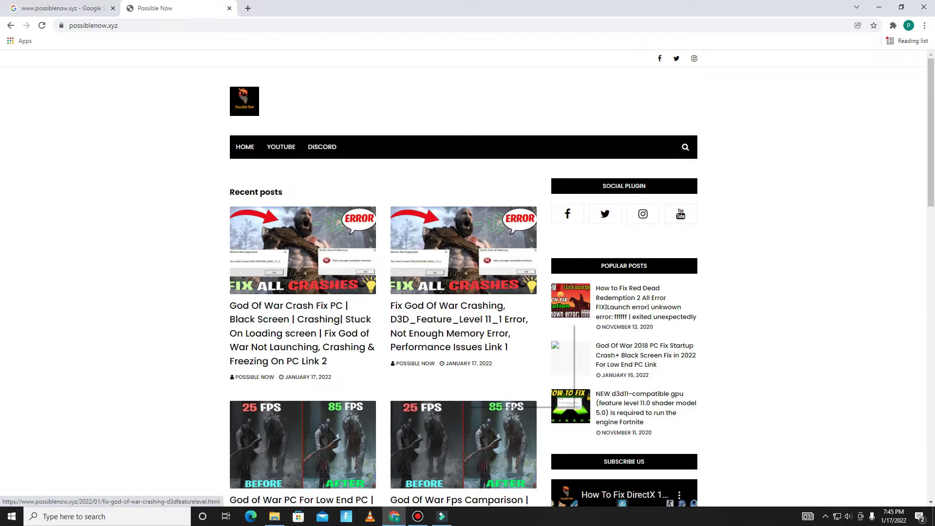
# - Open the post "Fix God Of War Crashing, D3D_Feature_Level 11_1 Error, Not Enough Memory Error, Performance Issues Link 1" in a new tab
pyautogui.rightClick(467, 323)
pyautogui.click(505, 331)
pyautogui.click(292, 7)
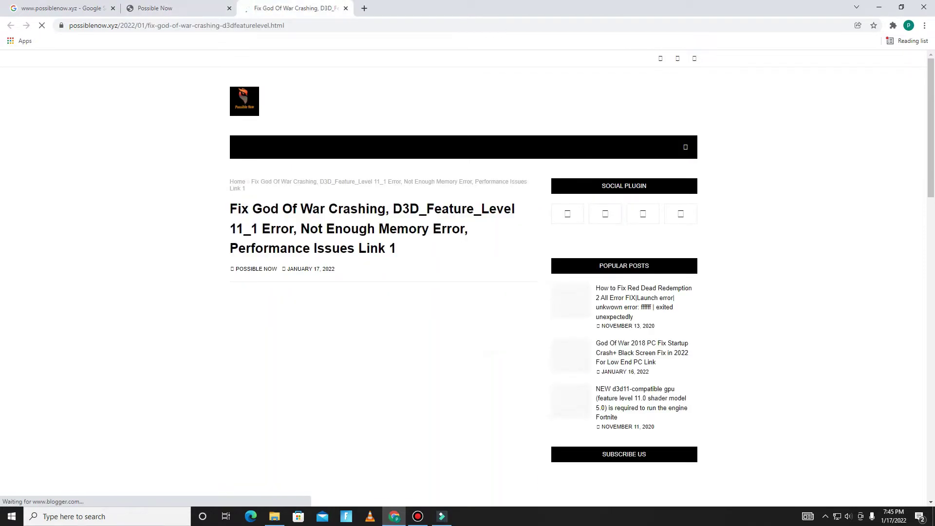
# - Visit the Possible-Now YouTube channel through the post's Subscribe link and return to the post
pyautogui.scroll(-9, 383, 273)
pyautogui.scroll(-2, 620, 386)
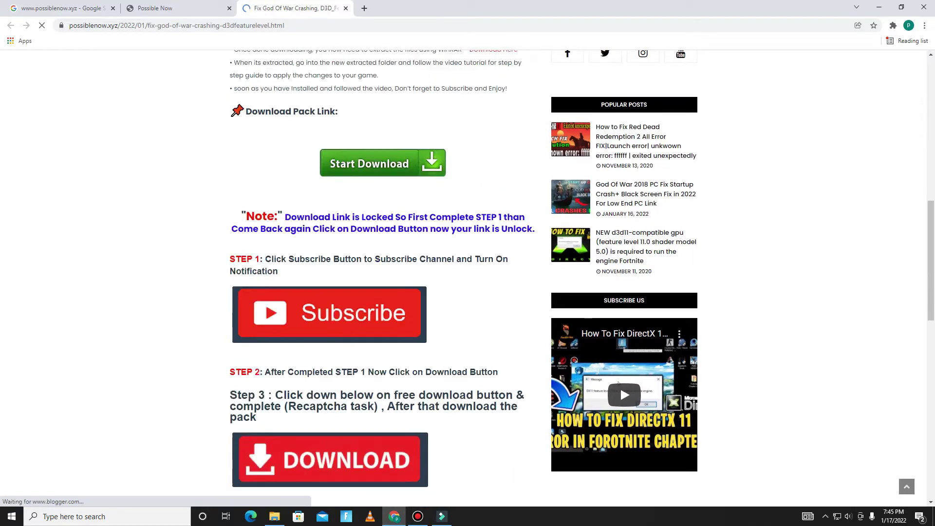
pyautogui.click(330, 313)
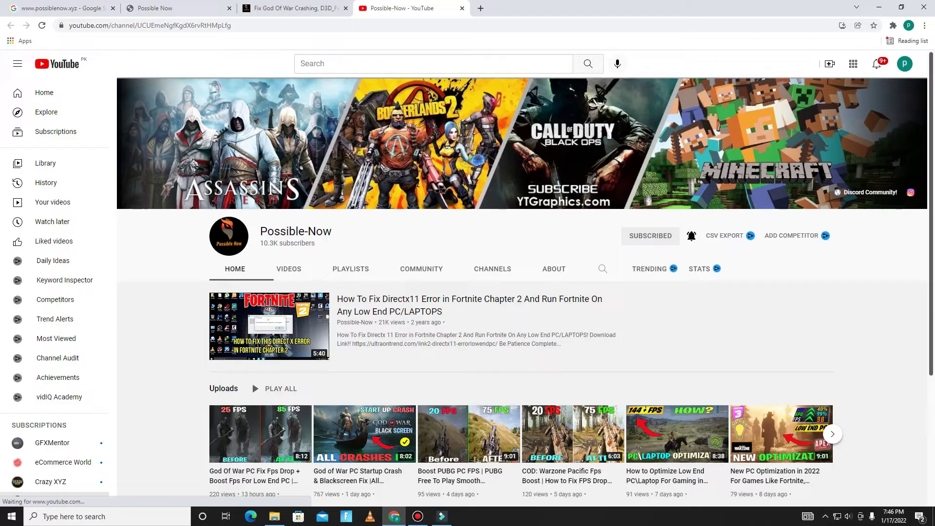
pyautogui.hotkey('ctrl', 'w')
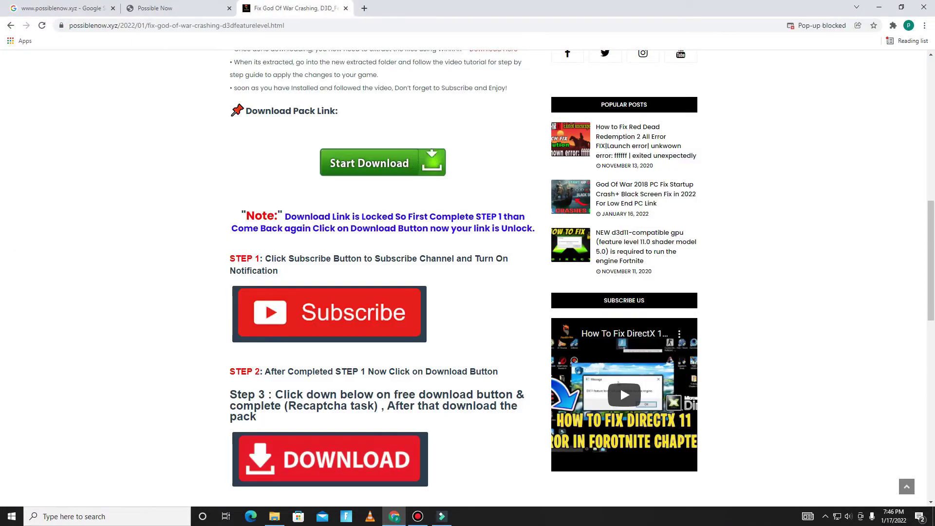
# - Follow the post's download link to MEGA and download the fix pack
pyautogui.scroll(-5, 332, 215)
pyautogui.click(331, 215)
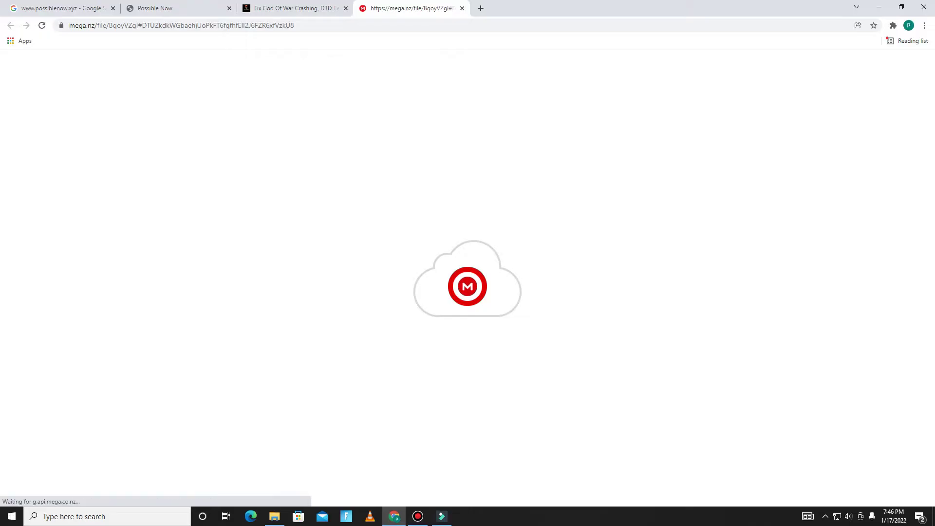
pyautogui.click(584, 385)
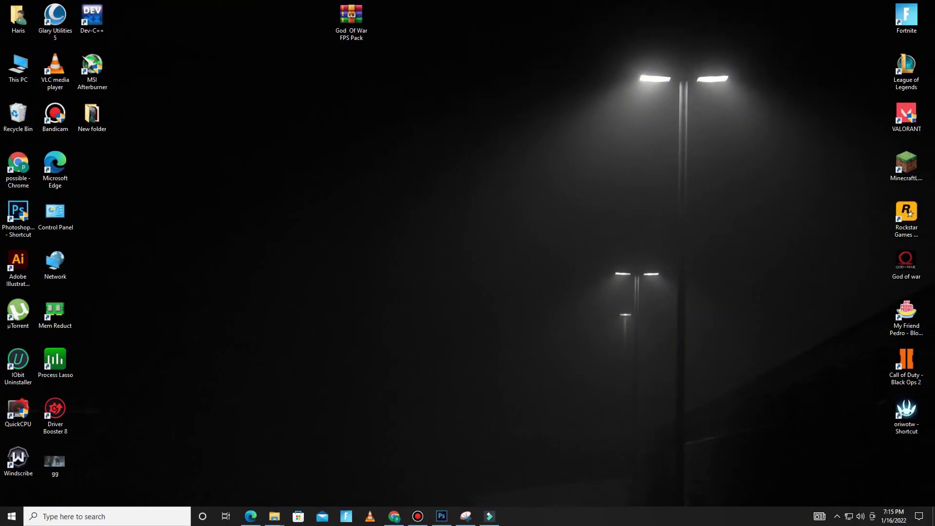
# - Extract the God Of War FPS Pack archive onto the desktop and place the extracted folder near the archive
pyautogui.click(351, 22)
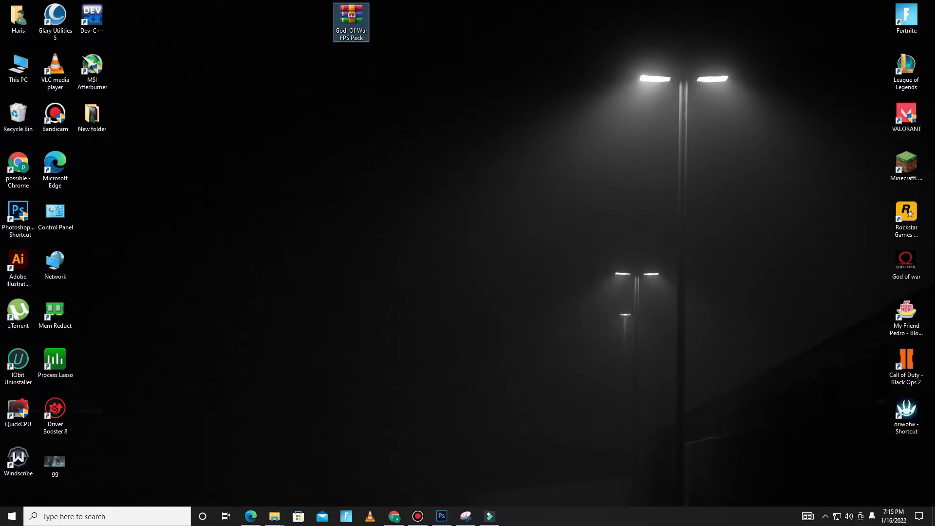
pyautogui.rightClick(352, 30)
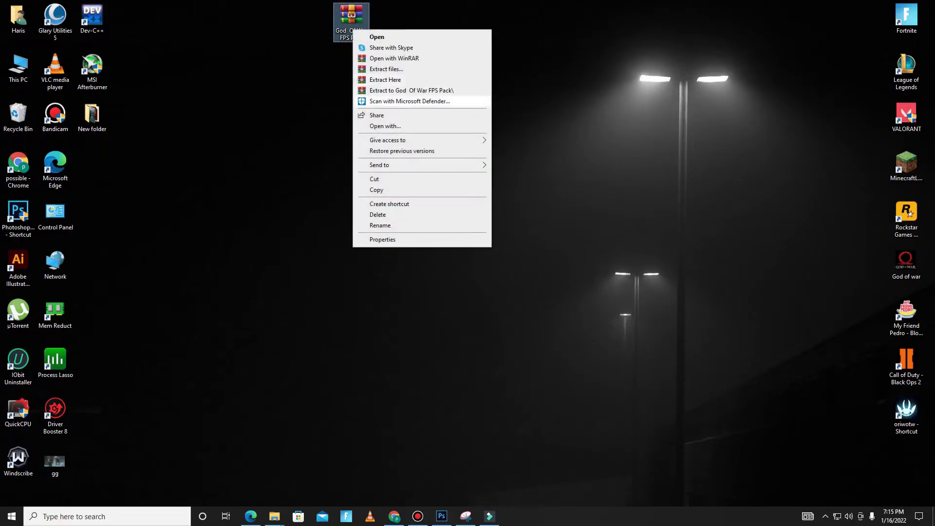
pyautogui.click(385, 79)
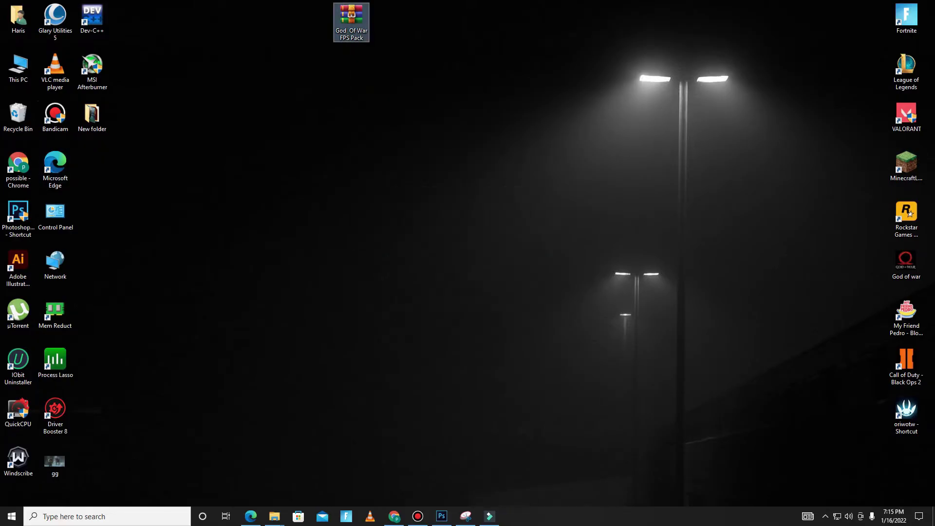
pyautogui.moveTo(92, 166); pyautogui.dragTo(501, 19)
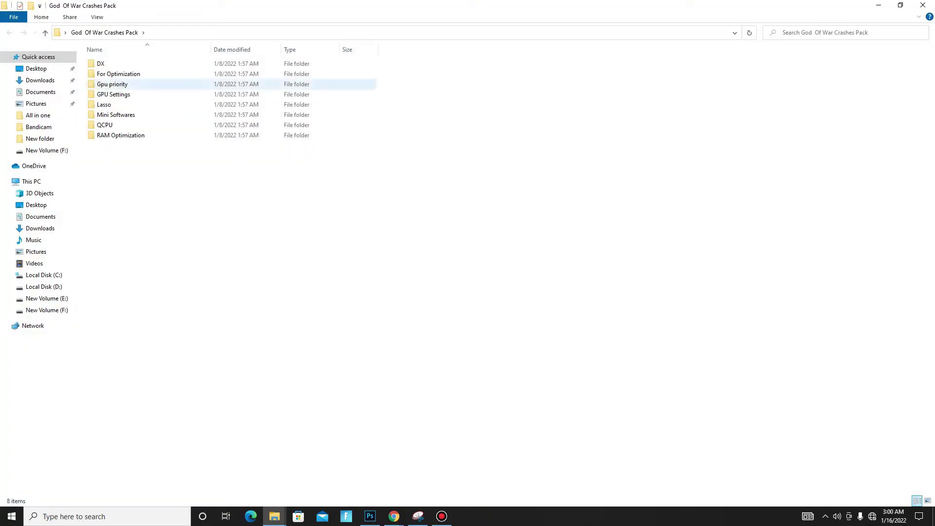
# - Open the DX folder in God Of War Crashes Pack and launch the DirectX setup application
pyautogui.keyDown('ctrl'); pyautogui.scroll(4, 232, 99); pyautogui.keyUp('ctrl')
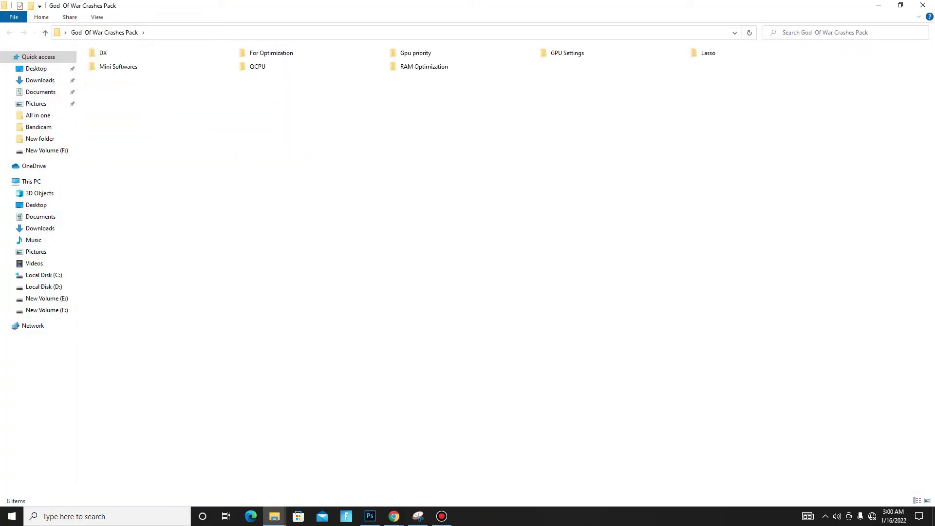
pyautogui.keyDown('ctrl'); pyautogui.scroll(4, 231, 99); pyautogui.keyUp('ctrl')
pyautogui.doubleClick(119, 82)
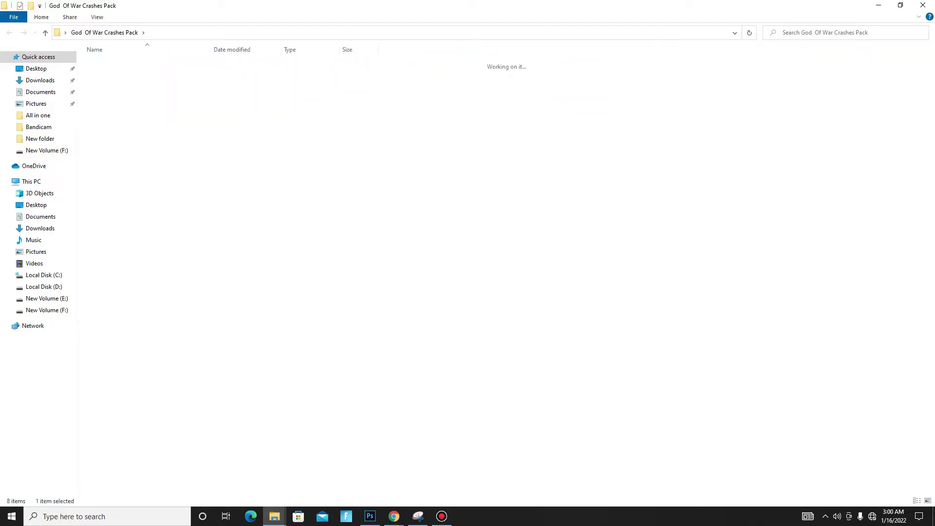
pyautogui.doubleClick(110, 64)
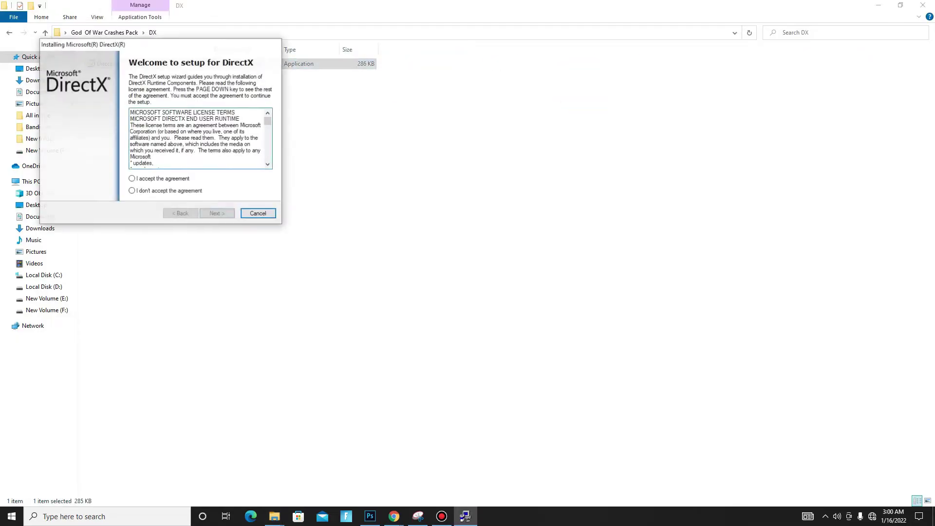
# - Try to install DirectX, accepting the license agreement and leaving out the Bing Bar, then close the setup wizard
pyautogui.click(132, 178)
pyautogui.click(217, 214)
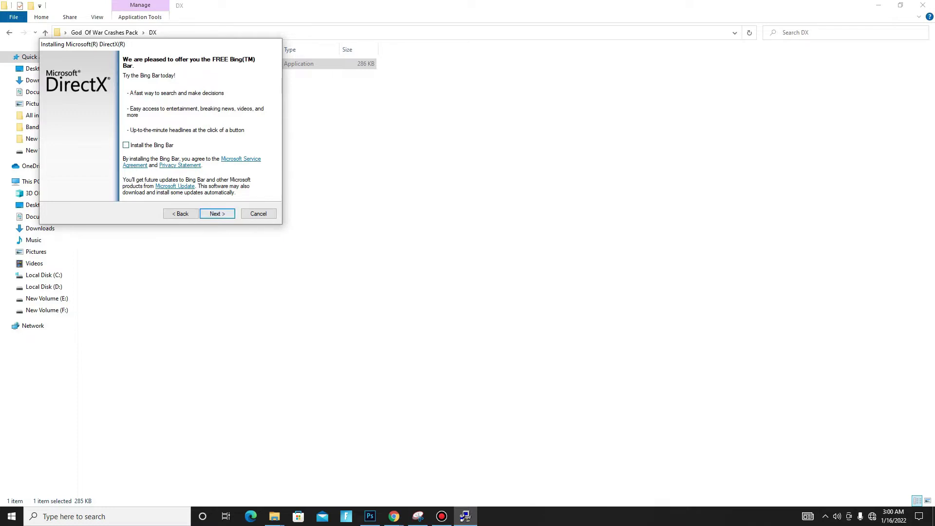
pyautogui.click(217, 214)
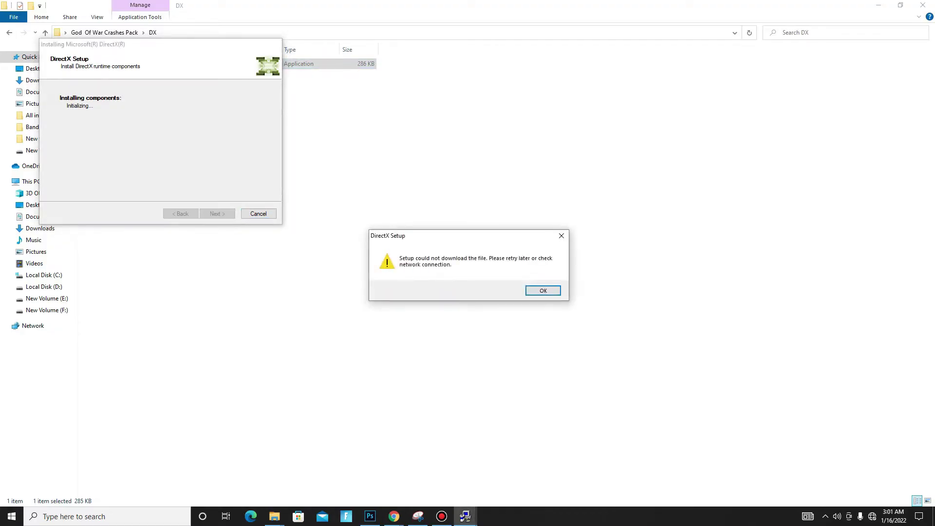
pyautogui.click(543, 291)
pyautogui.moveTo(198, 45); pyautogui.dragTo(243, 70)
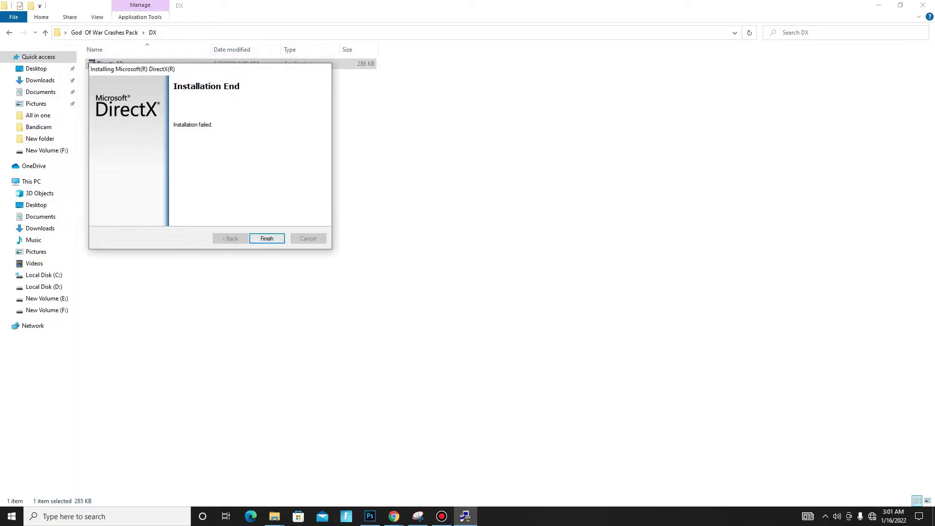
pyautogui.click(266, 238)
# - Open the For Optimization folder of the pack and merge CPU Optimization and CpuPriorityClass into the registry
pyautogui.hotkey('alt', 'Up')
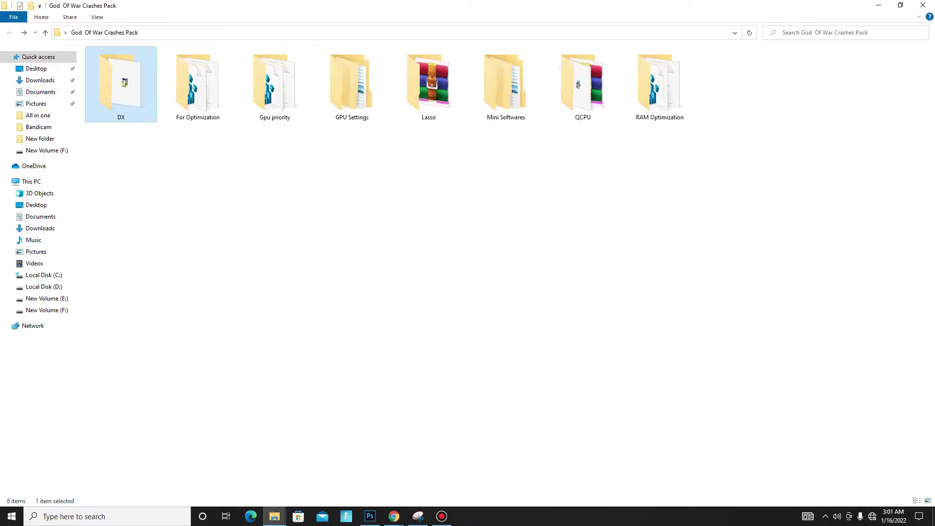
pyautogui.doubleClick(196, 80)
pyautogui.moveTo(106, 234); pyautogui.dragTo(173, 63)
pyautogui.click(173, 63)
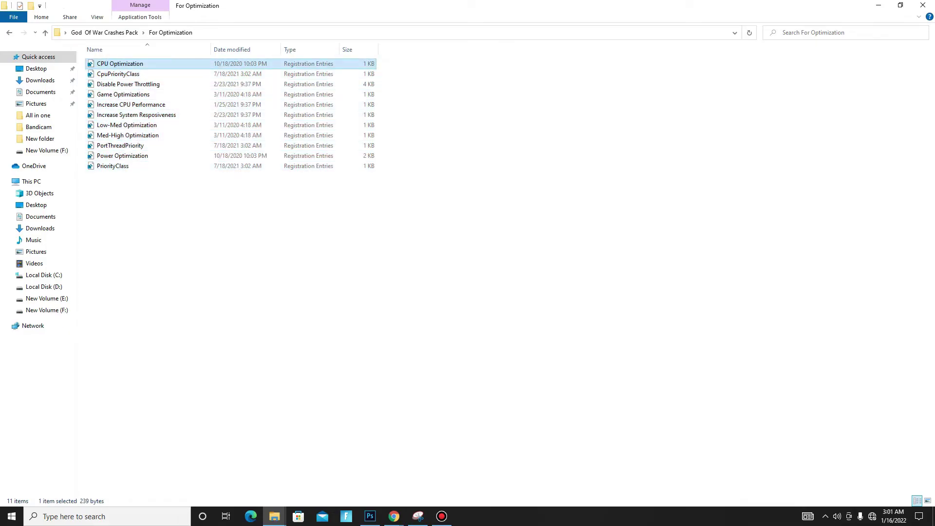
pyautogui.doubleClick(172, 63)
pyautogui.click(547, 274)
pyautogui.click(574, 258)
pyautogui.doubleClick(117, 73)
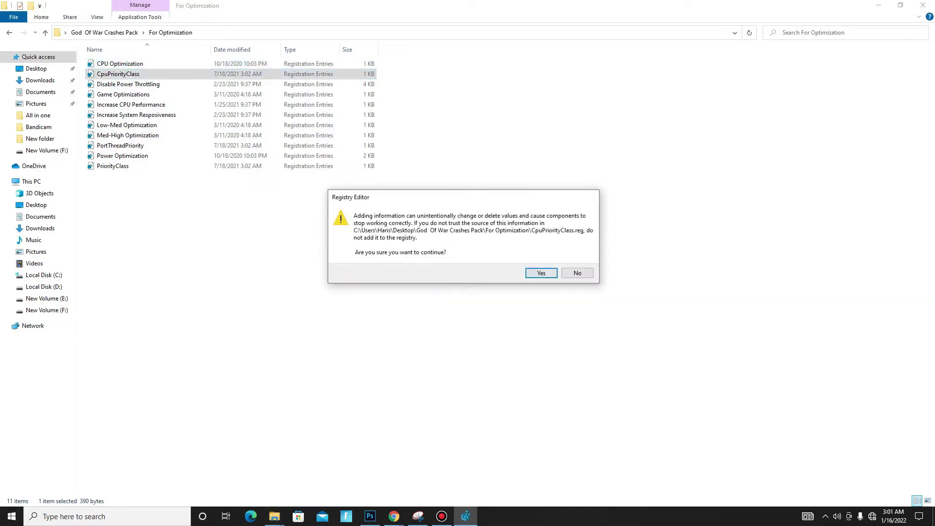
pyautogui.click(539, 273)
pyautogui.click(576, 259)
# - Merge the Disable Power Throttling and Game Optimizations entries into the registry
pyautogui.doubleClick(128, 84)
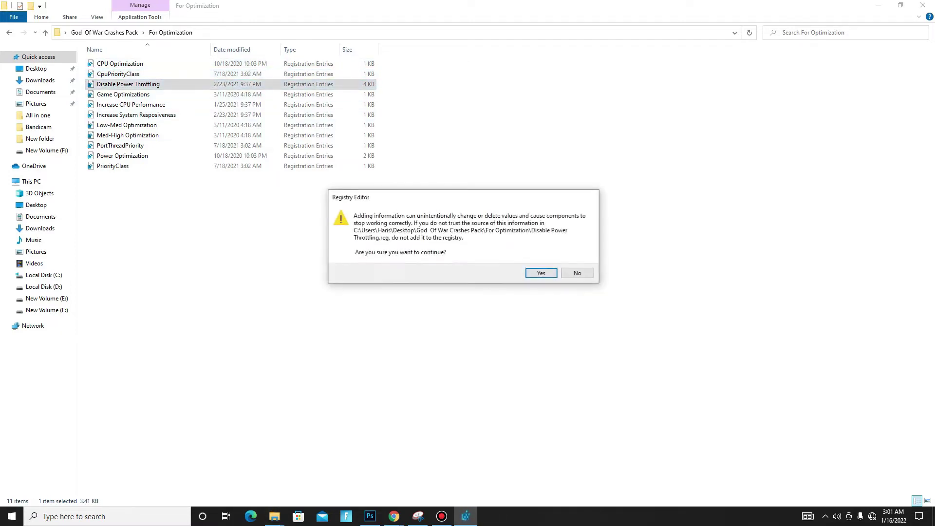
pyautogui.press('Return')
pyautogui.press('Return')
pyautogui.press('Down')
pyautogui.press('Return')
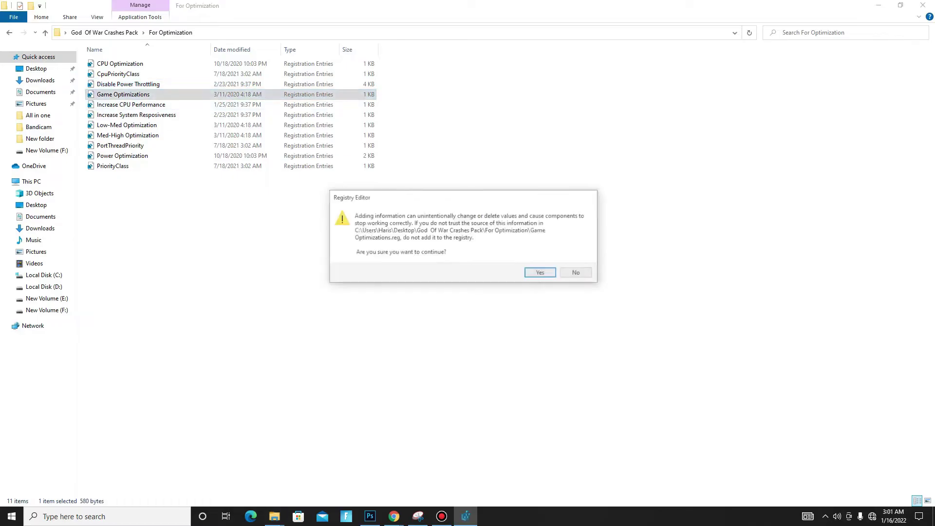
pyautogui.press('Return')
pyautogui.press('Return')
# - Merge the Increase CPU Performance and Increase System Resposiveness entries into the registry
pyautogui.press('Down')
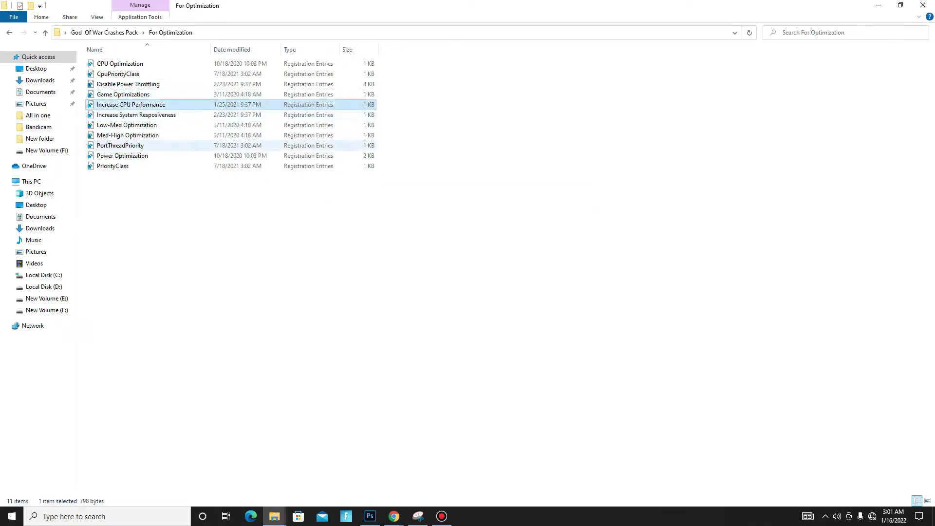
pyautogui.press('Return')
pyautogui.press('Return')
pyautogui.press('Return')
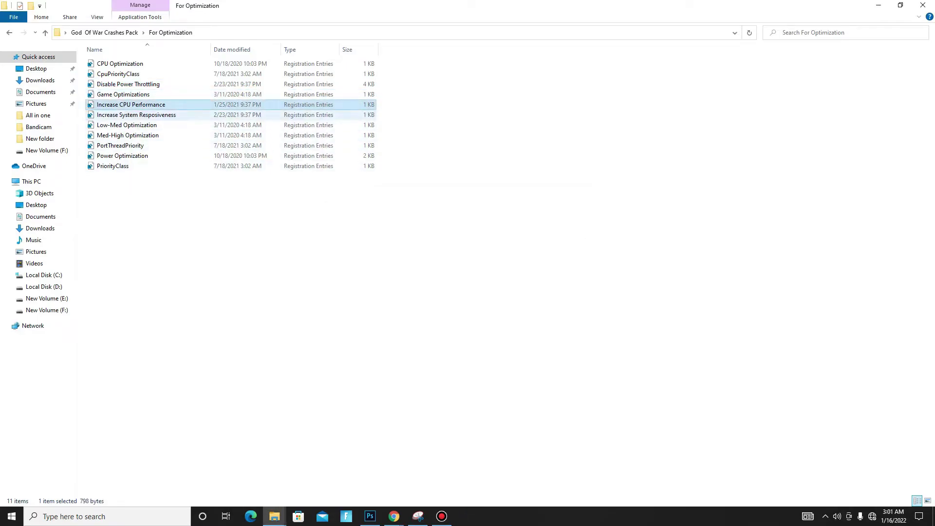
pyautogui.press('Down')
pyautogui.press('Return')
pyautogui.press('Return')
pyautogui.press('Return')
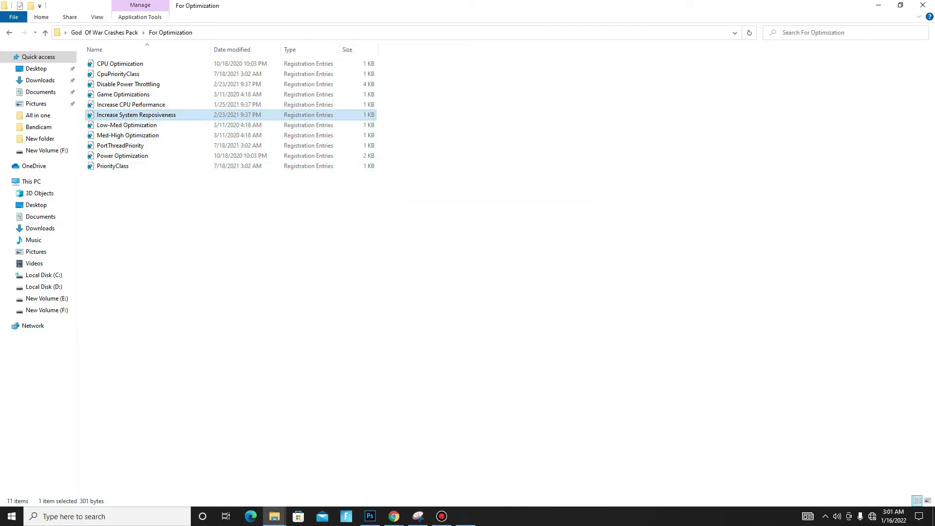
# - Merge the Low-Med Optimization and Med-High Optimization entries into the registry
pyautogui.press('Down')
pyautogui.press('Return')
pyautogui.press('Return')
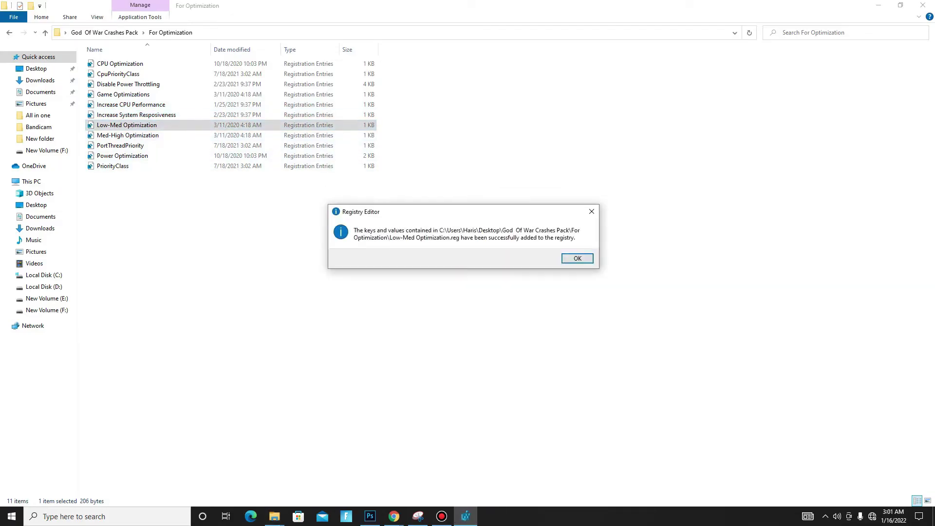
pyautogui.press('Return')
pyautogui.press('Down')
pyautogui.press('Return')
pyautogui.press('Return')
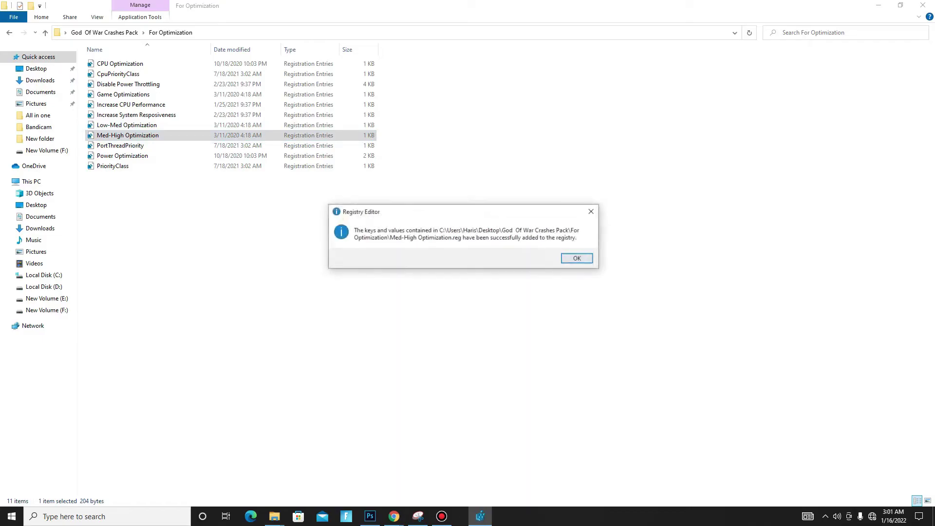
pyautogui.press('Return')
# - Merge the PortThreadPriority and Power Optimization entries into the registry
pyautogui.press('Down')
pyautogui.press('Return')
pyautogui.press('Return')
pyautogui.press('Return')
pyautogui.press('Down')
pyautogui.press('Return')
pyautogui.press('Return')
pyautogui.press('Return')
# - Merge the PriorityClass entry, the last file in the For Optimization folder, into the registry
pyautogui.press('Down')
pyautogui.press('Return')
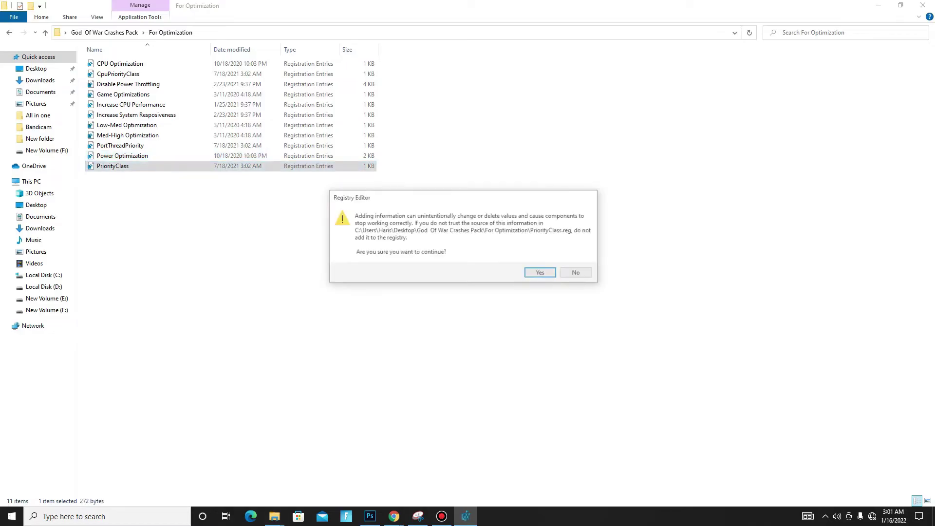
pyautogui.press('Return')
pyautogui.press('Return')
pyautogui.hotkey('ctrl', 'a')
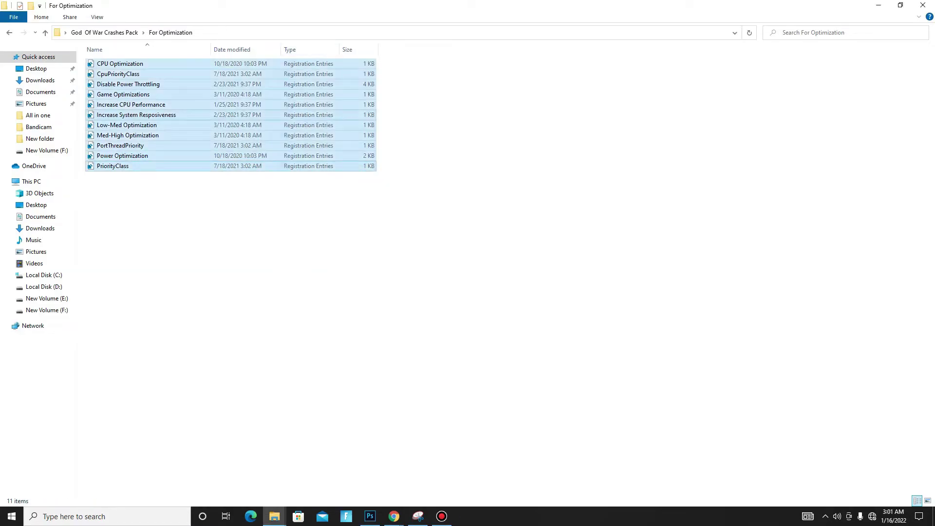
# - Go to the pack's Gpu priority folder and merge AMD Thread Priority into the registry
pyautogui.press('BackSpace')
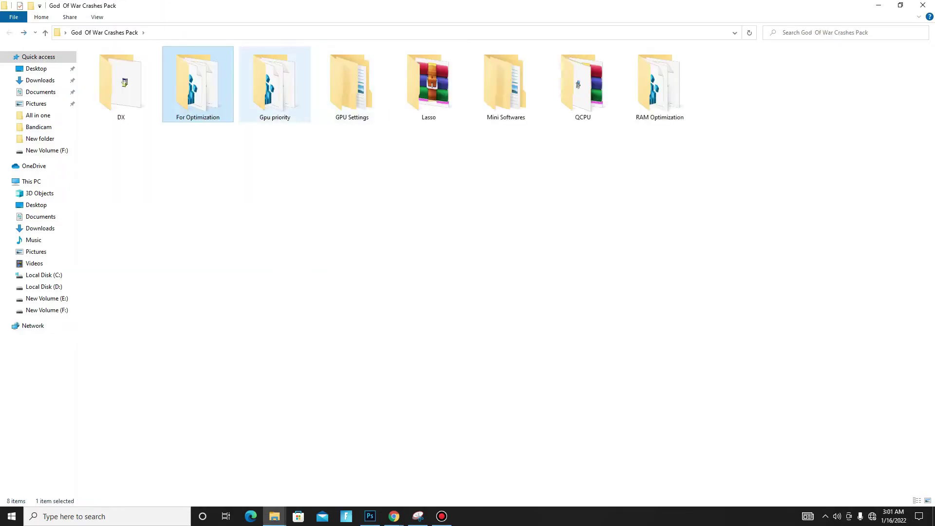
pyautogui.doubleClick(280, 97)
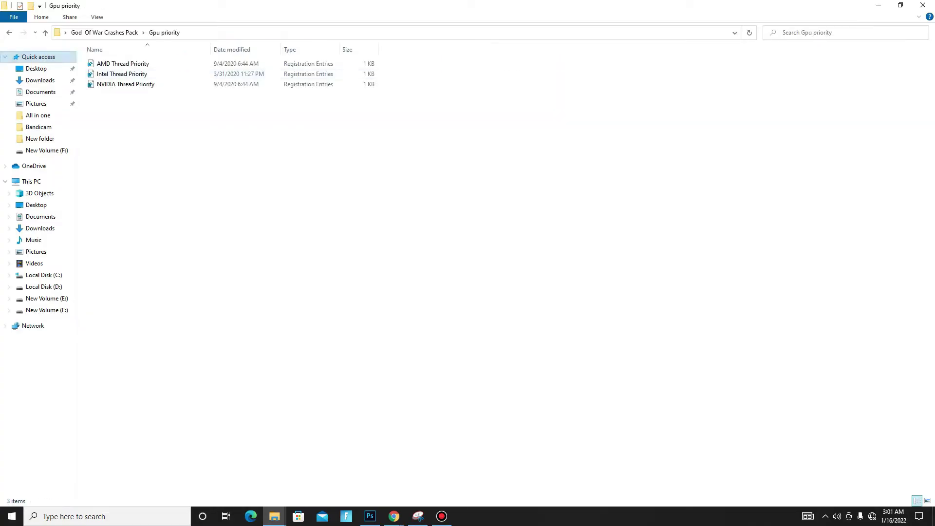
pyautogui.doubleClick(129, 64)
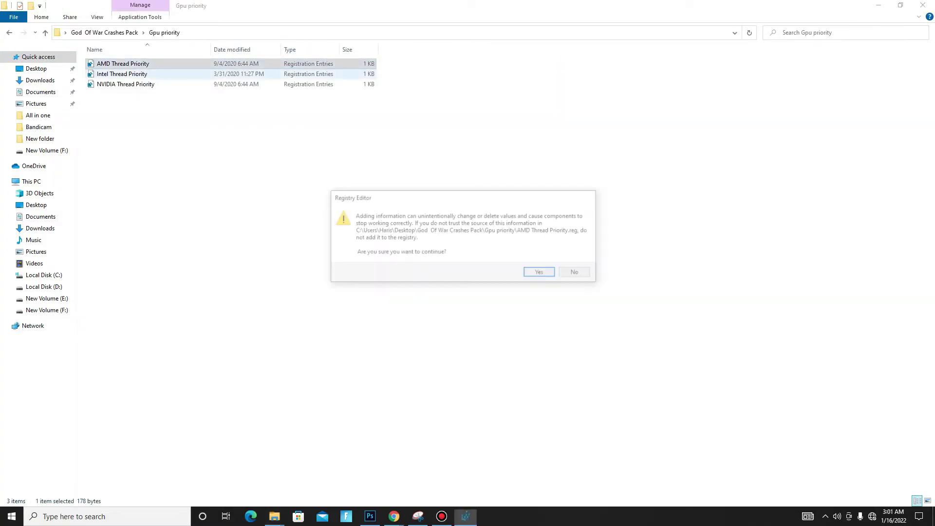
pyautogui.click(541, 273)
pyautogui.click(576, 257)
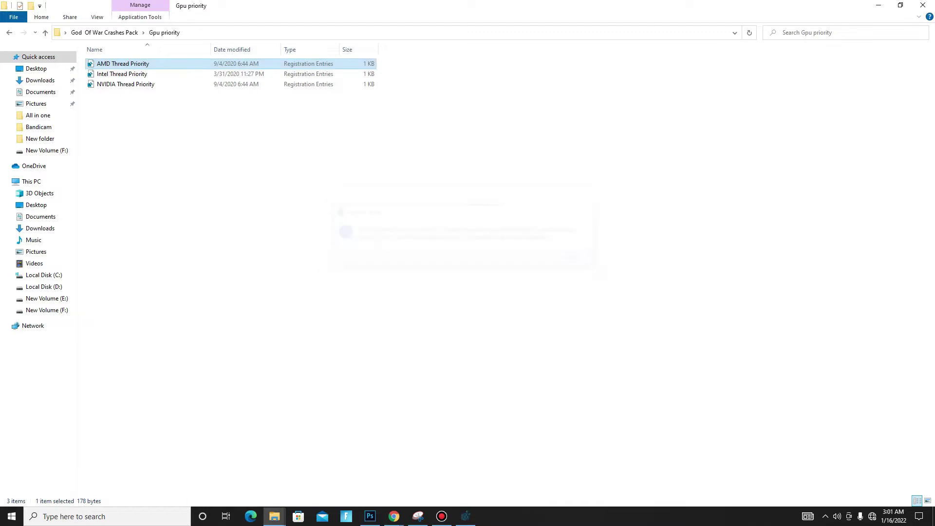
# - Merge the Intel Thread Priority and NVIDIA Thread Priority entries into the registry
pyautogui.click(122, 74)
pyautogui.press('Return')
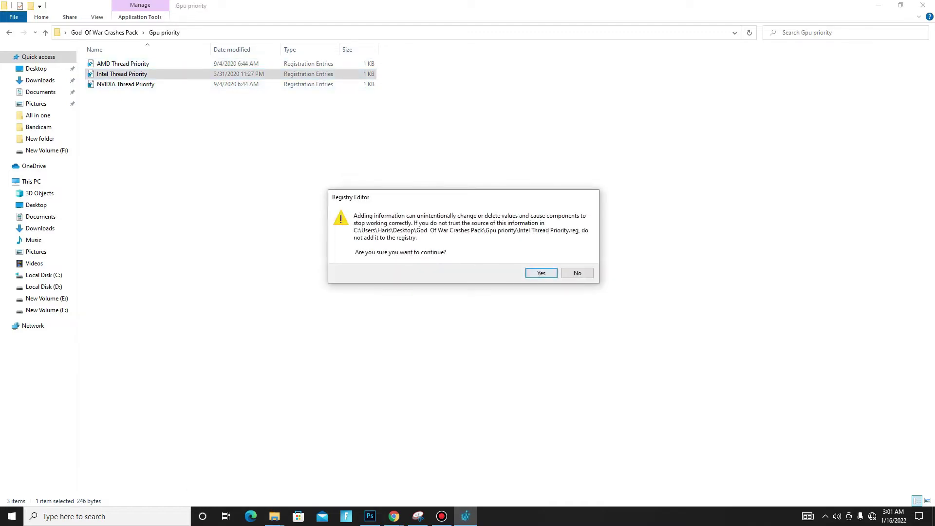
pyautogui.press('Return')
pyautogui.press('Return')
pyautogui.doubleClick(125, 84)
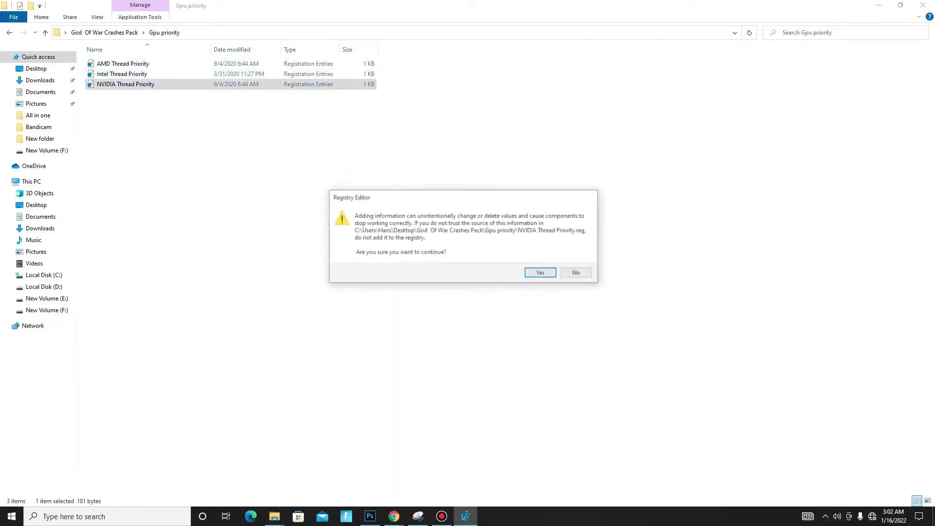
pyautogui.click(541, 273)
pyautogui.press('Return')
pyautogui.hotkey('ctrl', 'a')
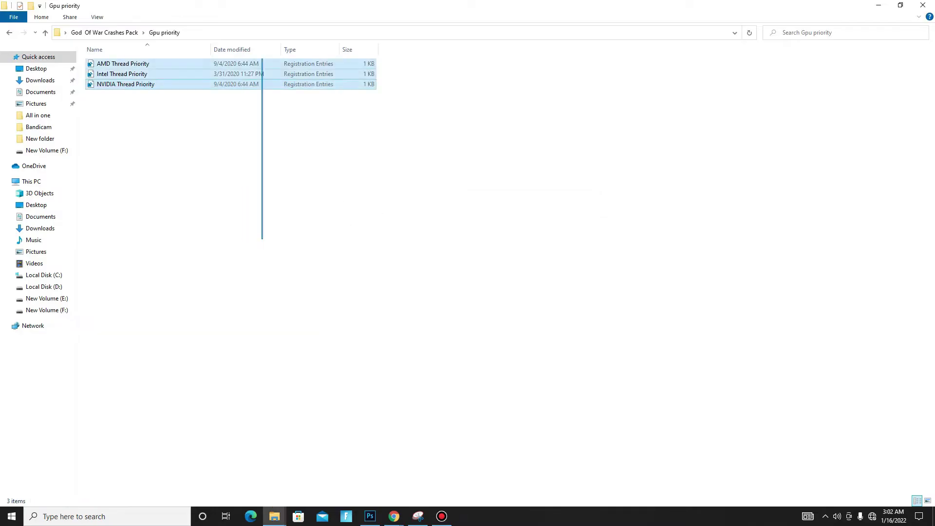
# - View the AMD 3 image in the AMD Settings folder under GPU Settings, then close it
pyautogui.hotkey('alt', 'Left')
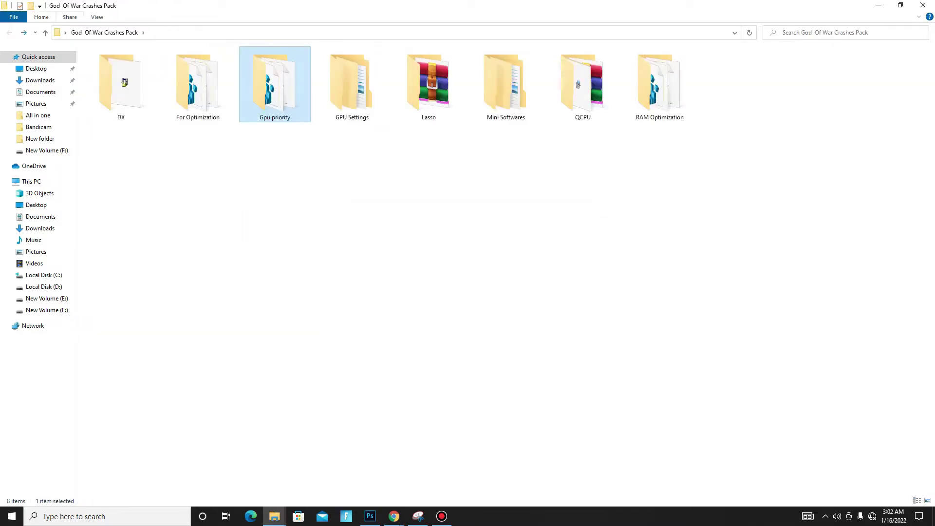
pyautogui.doubleClick(352, 85)
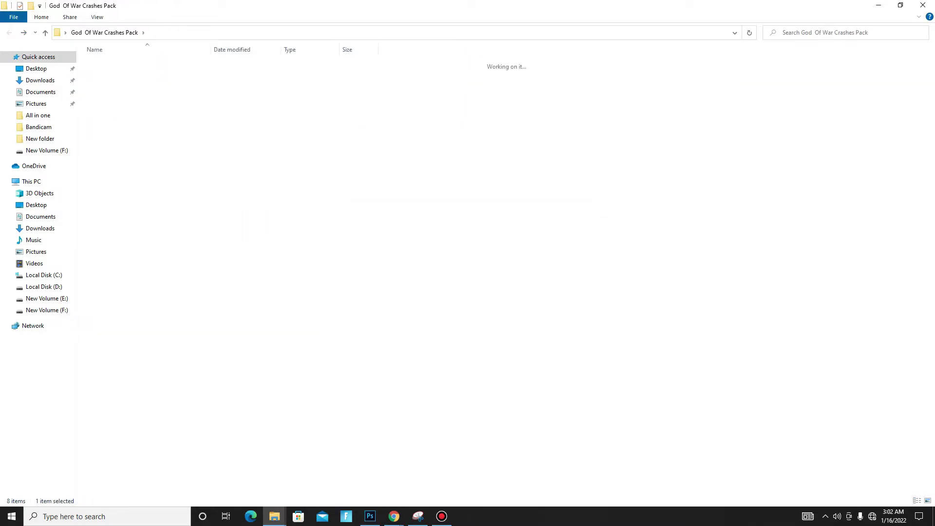
pyautogui.click(114, 64)
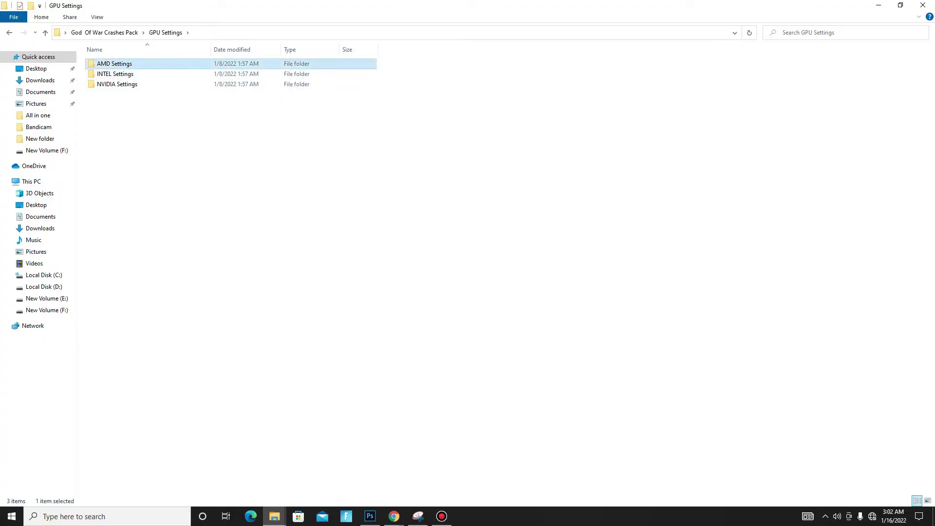
pyautogui.doubleClick(114, 63)
pyautogui.doubleClick(111, 74)
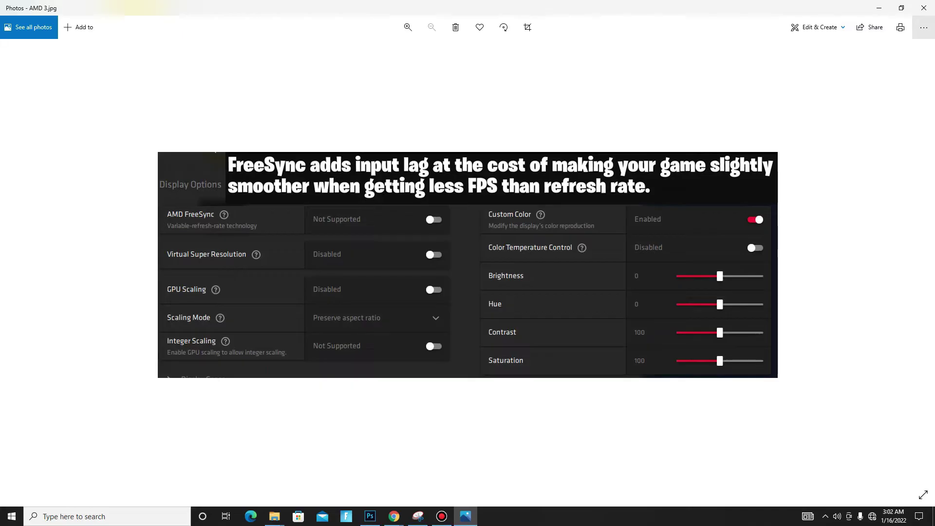
pyautogui.click(923, 8)
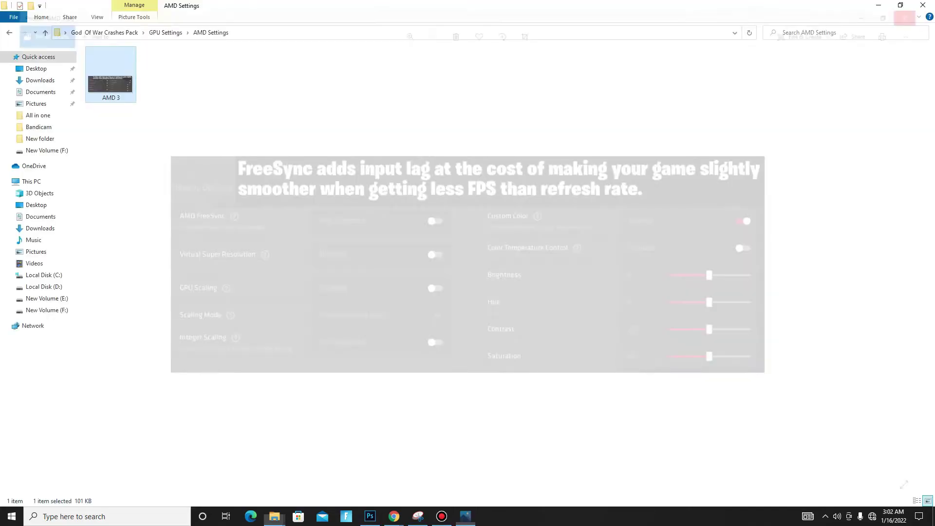
# - View the Intel Graphics Command Center image in the INTEL Settings folder, then close it
pyautogui.hotkey('alt', 'Left')
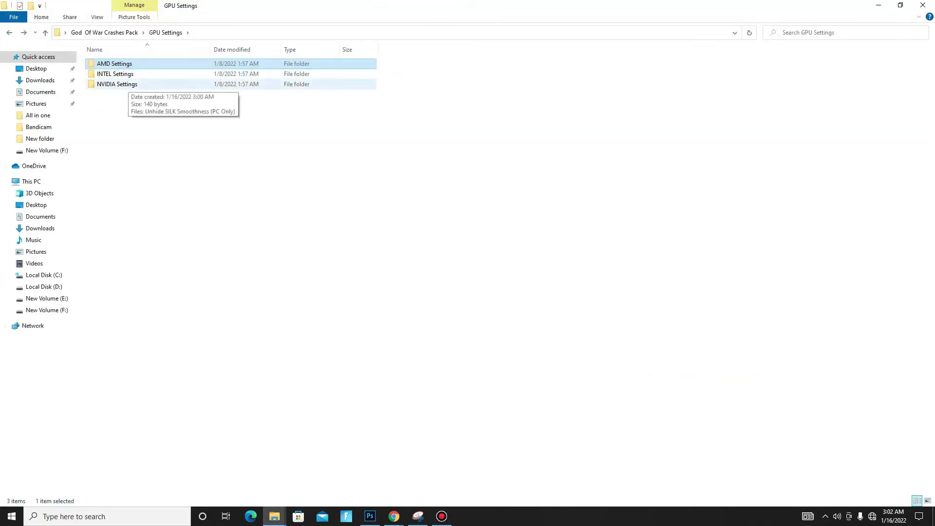
pyautogui.doubleClick(126, 73)
pyautogui.press('Down')
pyautogui.press('Return')
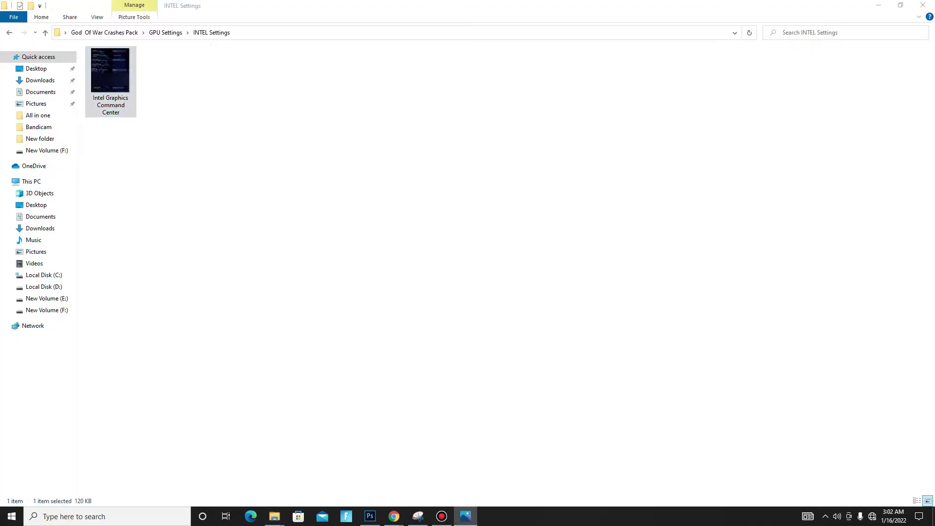
pyautogui.click(923, 7)
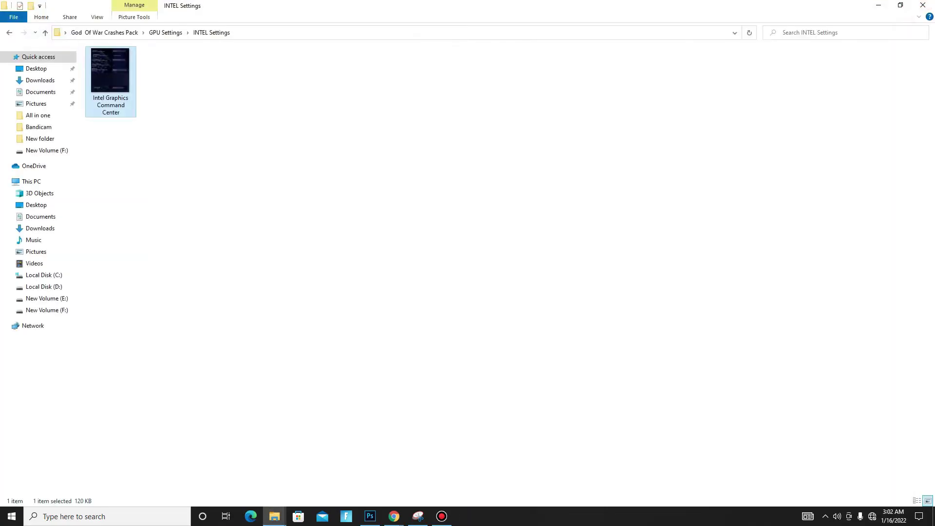
# - Open the NVIDIA Settings folder and merge Unhide SILK Smoothness (PC Only) into the registry
pyautogui.hotkey('alt', 'Left')
pyautogui.press('Return')
pyautogui.press('Down')
pyautogui.press('Return')
pyautogui.press('Return')
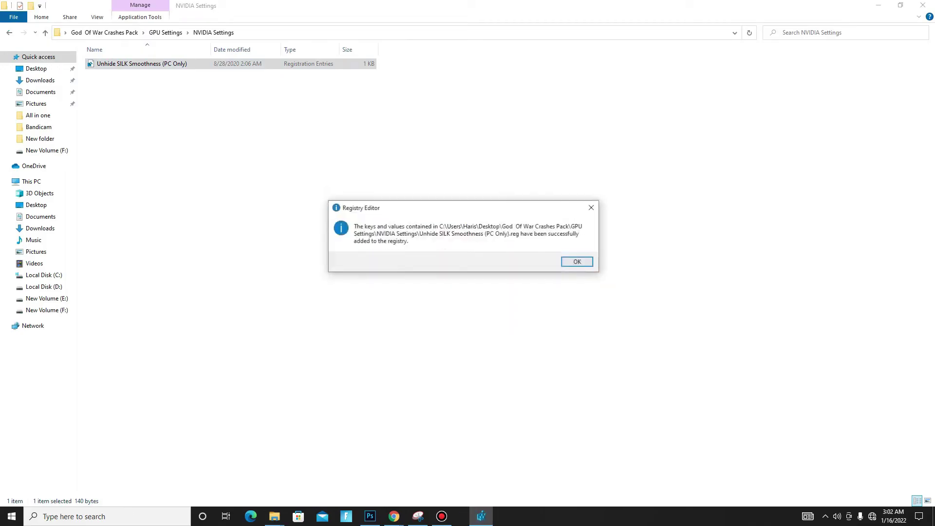
pyautogui.press('Return')
# - Extract the Bitsum Process Lasso Pro 9.8.2.2 + Activator archive inside the pack's Lasso folder and open its Setup folder
pyautogui.press('BackSpace')
pyautogui.press('BackSpace')
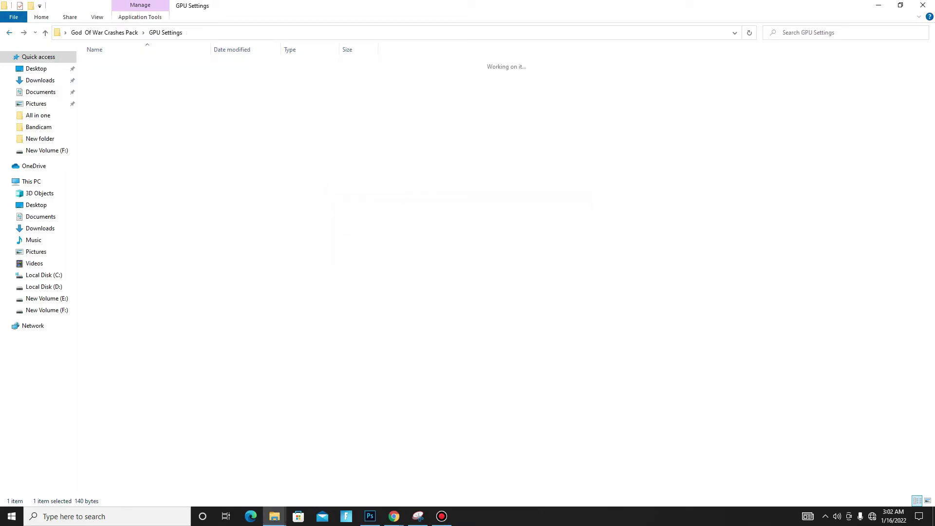
pyautogui.doubleClick(429, 84)
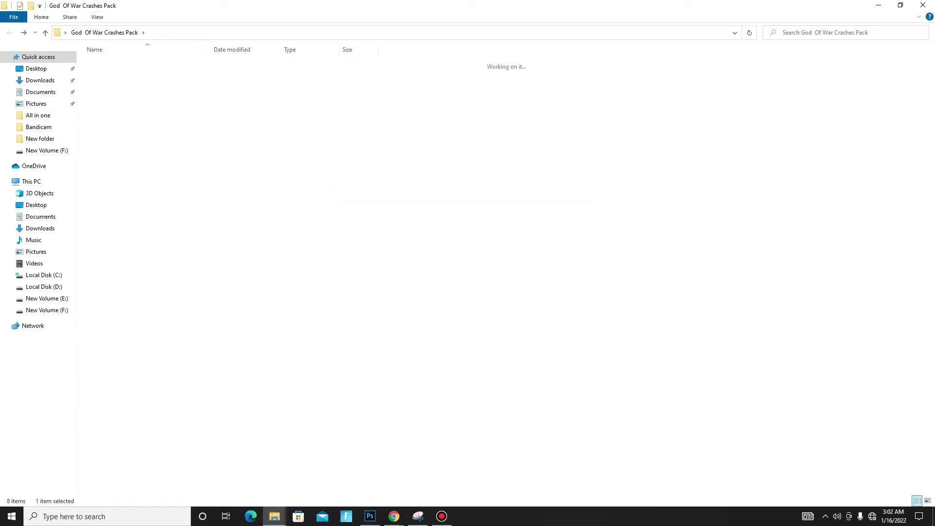
pyautogui.rightClick(117, 77)
pyautogui.press('Down')
pyautogui.press('Down')
pyautogui.press('Down')
pyautogui.press('Down')
pyautogui.press('Down')
pyautogui.press('Return')
pyautogui.press('Return')
pyautogui.press('Return')
pyautogui.press('Return')
pyautogui.hotkey('ctrl', 'a')
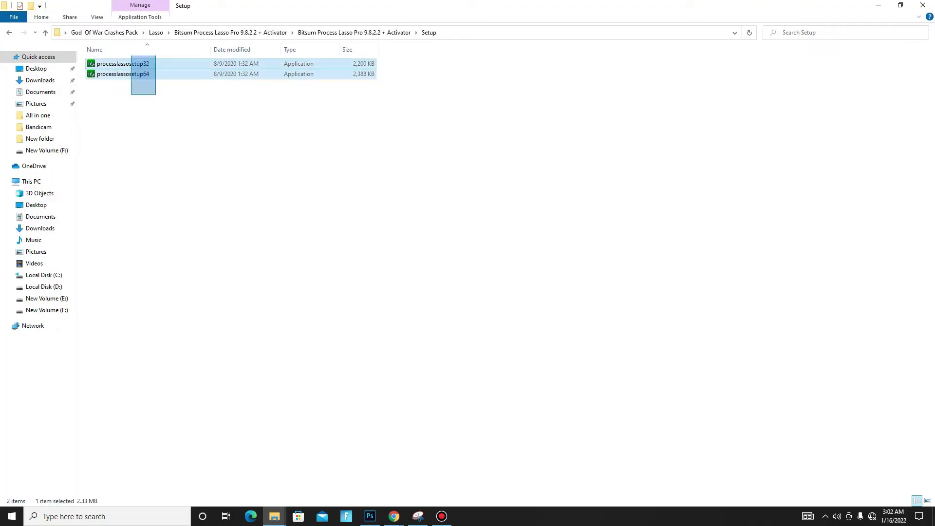
# - Search Windows for Process Lasso and launch it
pyautogui.press('super+s')
pyautogui.write('lass')
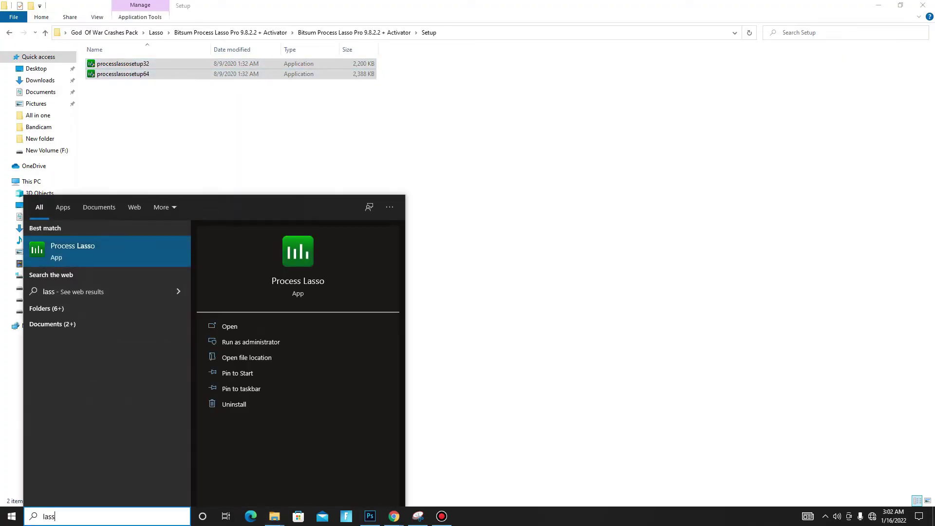
pyautogui.press('Return')
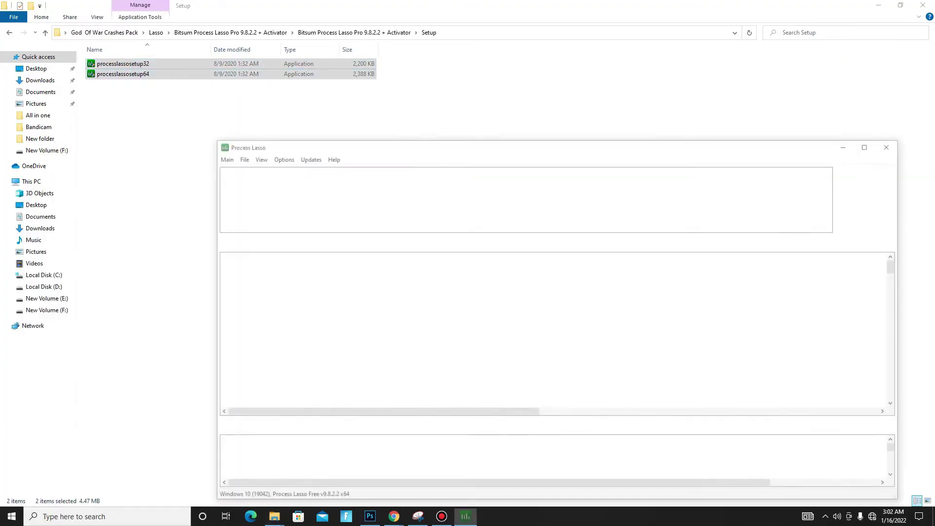
pyautogui.moveTo(297, 145)
pyautogui.mouseDown()
pyautogui.moveTo(208, 54)
pyautogui.moveTo(200, 75)
pyautogui.mouseUp()
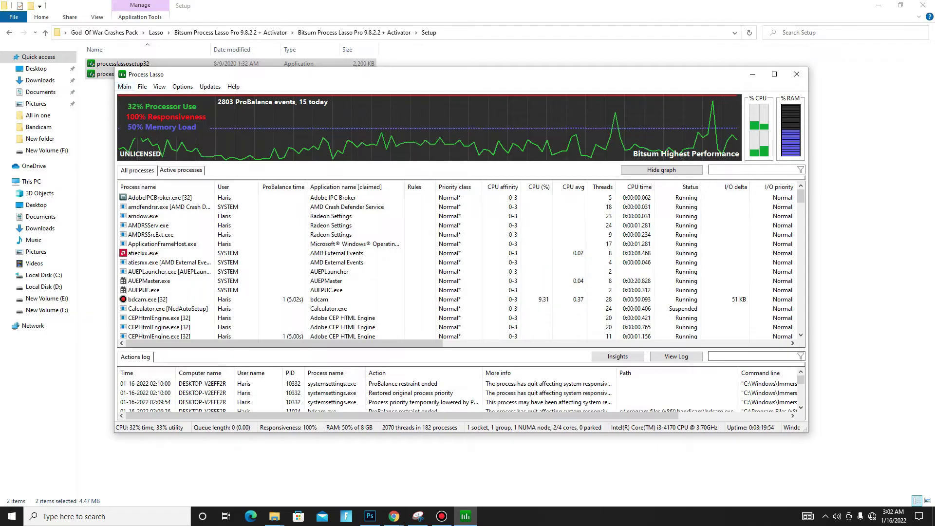
# - Set Process Lasso's active power profile to High performance
pyautogui.click(124, 87)
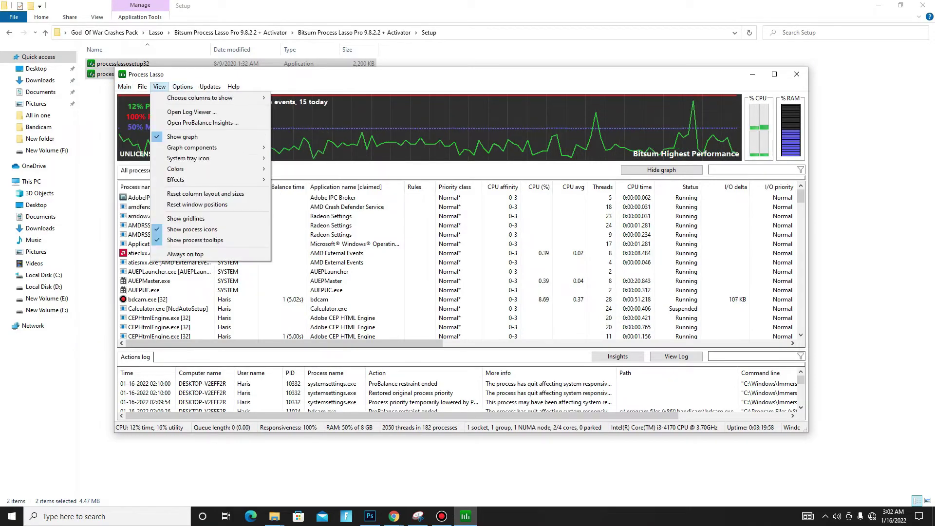
pyautogui.click(159, 87)
pyautogui.click(124, 86)
pyautogui.moveTo(161, 136)
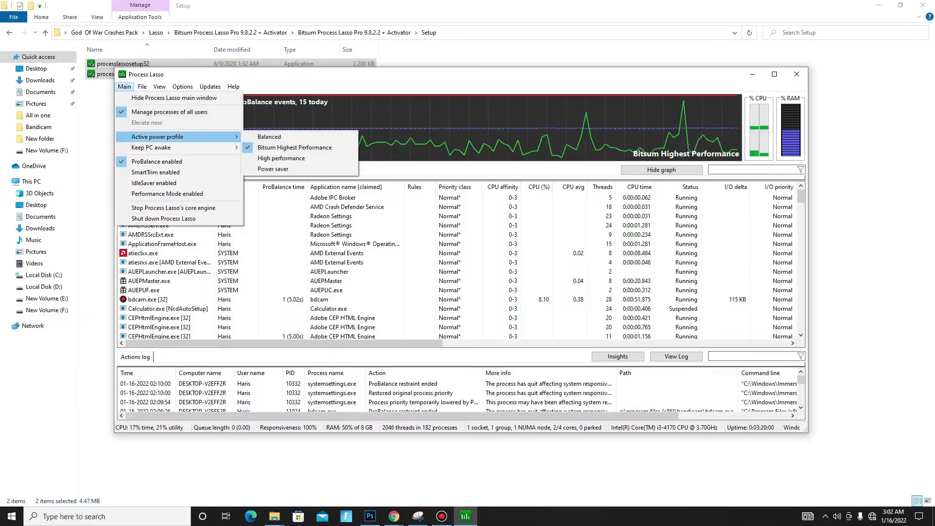
pyautogui.click(281, 158)
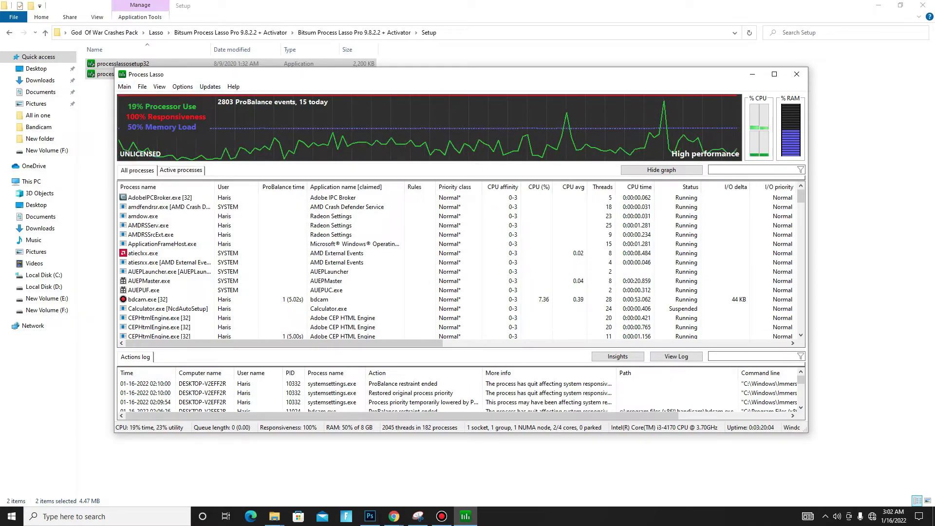
pyautogui.moveTo(461, 74); pyautogui.dragTo(433, 78)
# - Return to the God Of War Crashes Pack folder and open the inner ISLC folder inside Mini Softwares
pyautogui.click(10, 32)
pyautogui.click(9, 32)
pyautogui.click(9, 32)
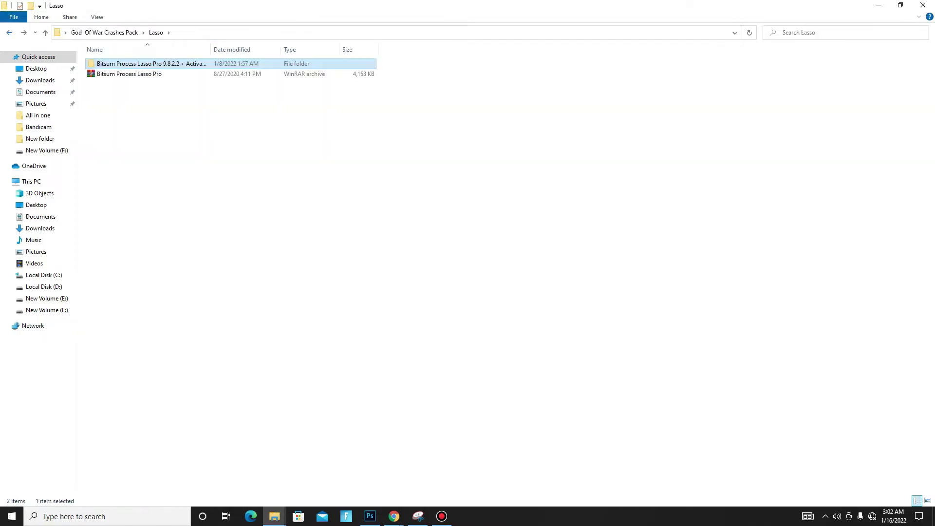
pyautogui.hotkey('alt', 'Up')
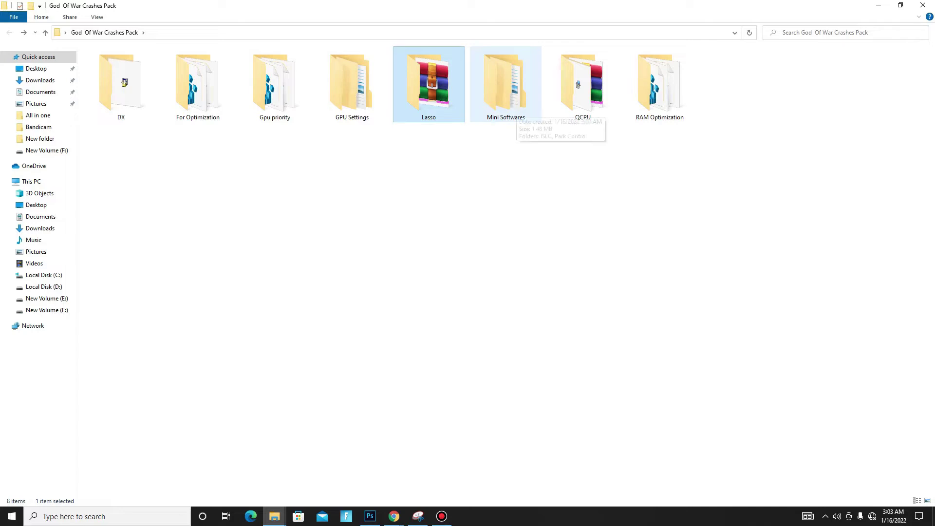
pyautogui.doubleClick(505, 85)
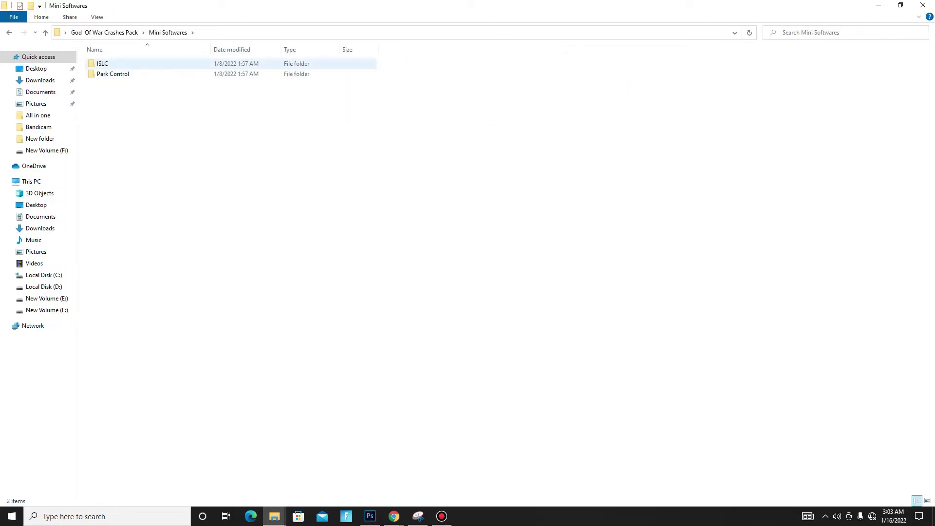
pyautogui.doubleClick(104, 63)
pyautogui.doubleClick(105, 64)
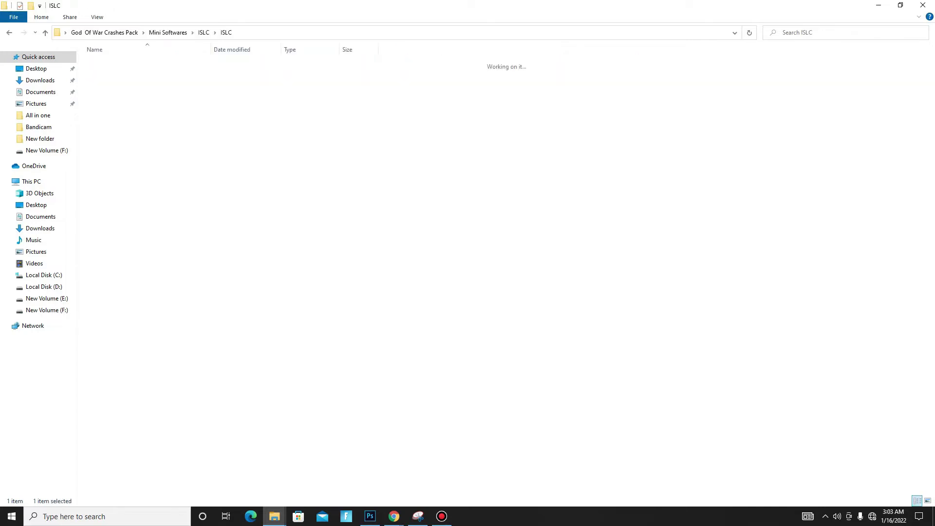
# - Read the ISLC setup steps in the Instructions text file, then close it
pyautogui.click(104, 64)
pyautogui.press('Return')
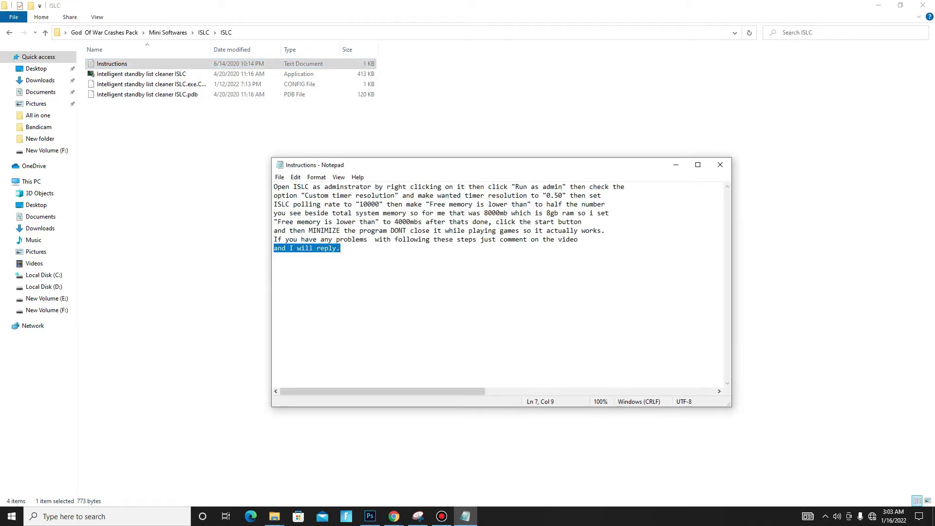
pyautogui.hotkey('ctrl', 'shift', 'Home')
pyautogui.click(720, 164)
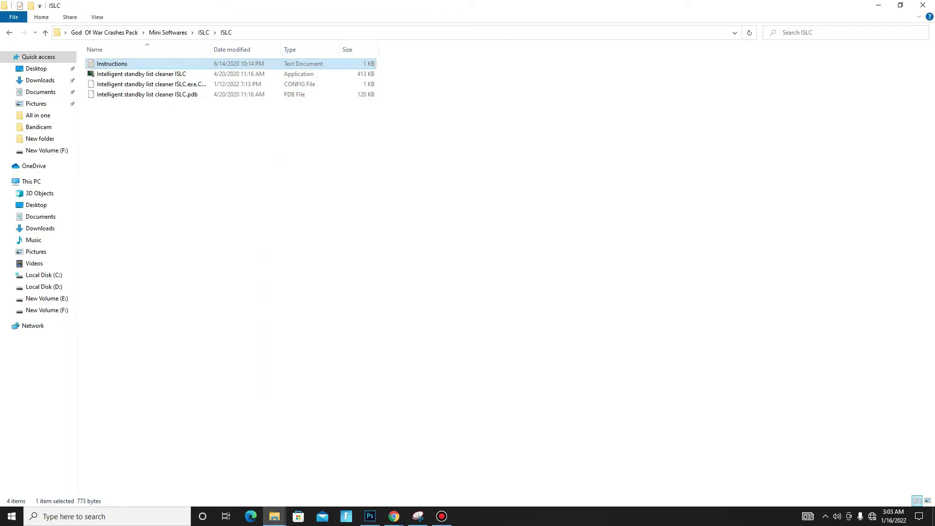
# - Run Intelligent standby list cleaner ISLC, bring up its window and stop its monitoring
pyautogui.click(141, 73)
pyautogui.click(825, 516)
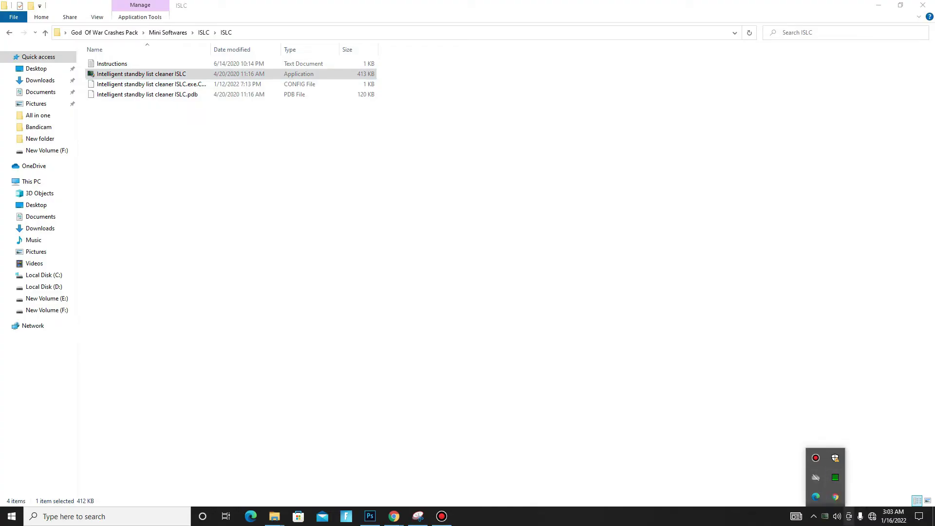
pyautogui.click(825, 516)
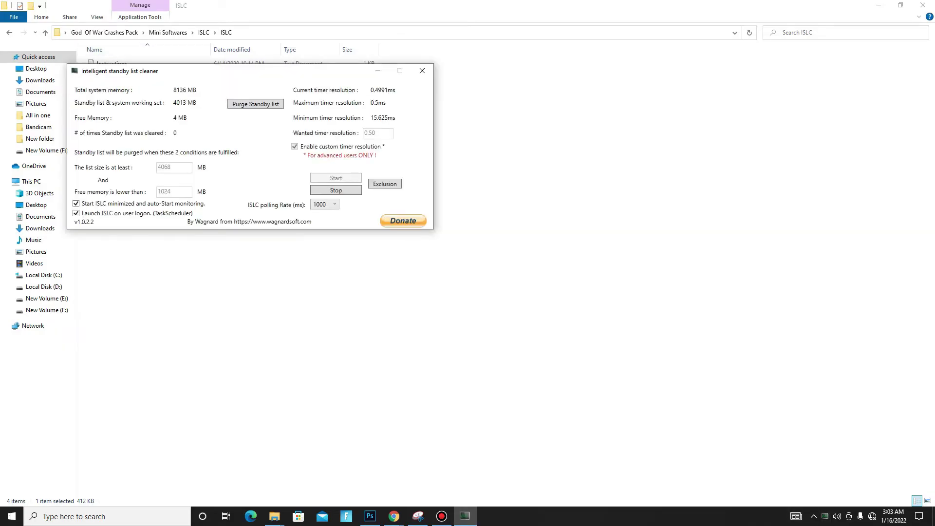
pyautogui.moveTo(183, 76); pyautogui.dragTo(360, 160)
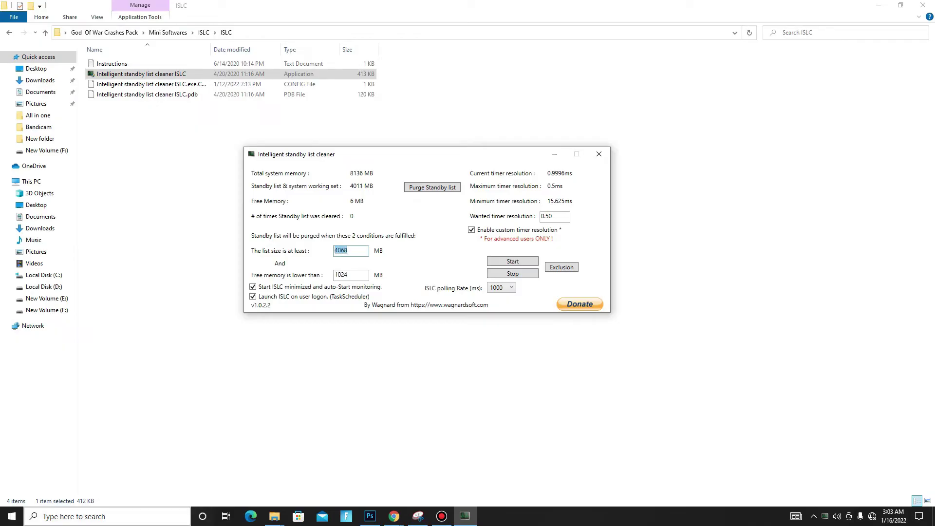
# - Calculate half of the total system memory, 8136 ÷ 2, in Calculator, then close it
pyautogui.click(107, 516)
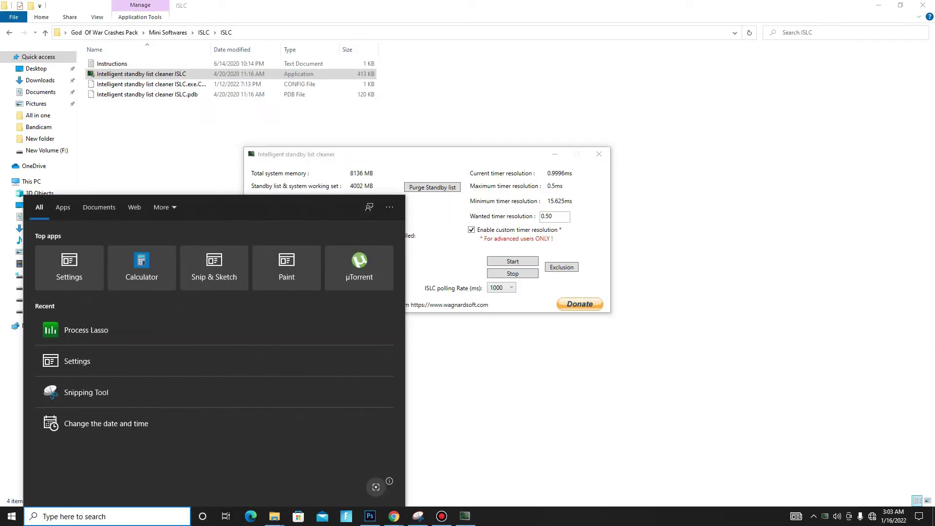
pyautogui.write('calc')
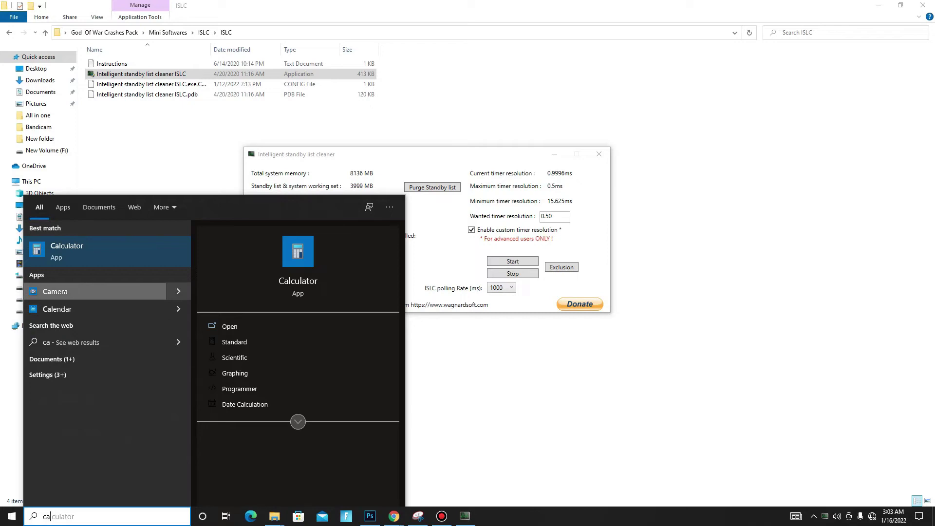
pyautogui.press('Return')
pyautogui.click(619, 257)
pyautogui.click(581, 310)
pyautogui.click(658, 310)
pyautogui.click(658, 284)
pyautogui.click(696, 230)
pyautogui.click(620, 310)
pyautogui.click(696, 336)
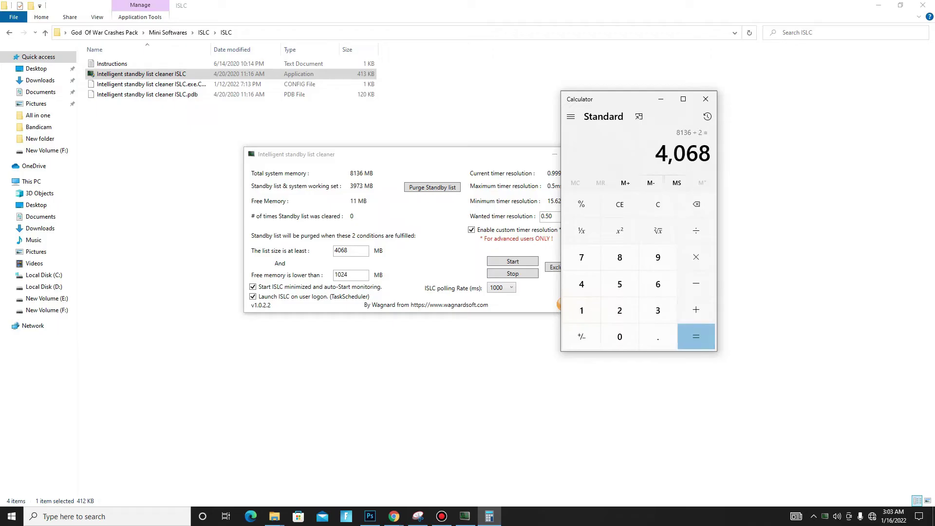
pyautogui.click(706, 98)
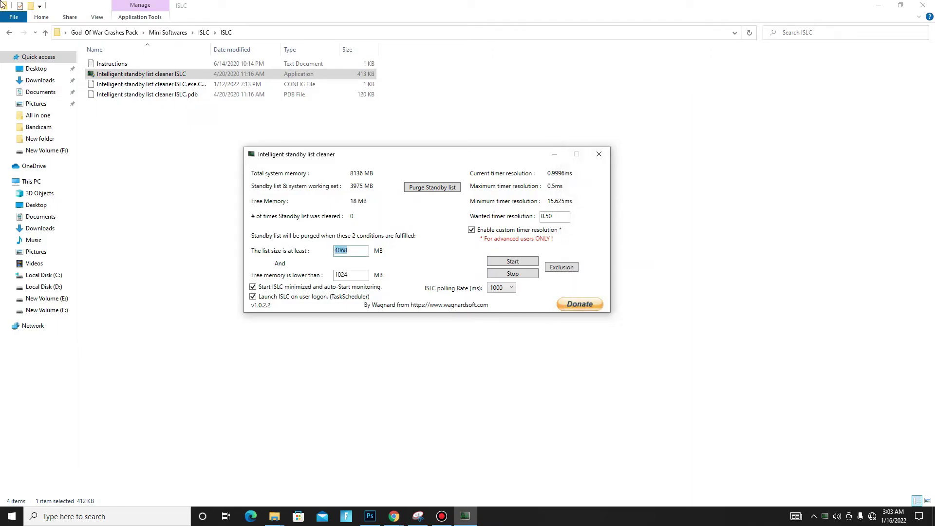
# - Choose an ISLC polling rate of 1000 ms, start the monitoring and close the cleaner window
pyautogui.moveTo(428, 154); pyautogui.dragTo(414, 153)
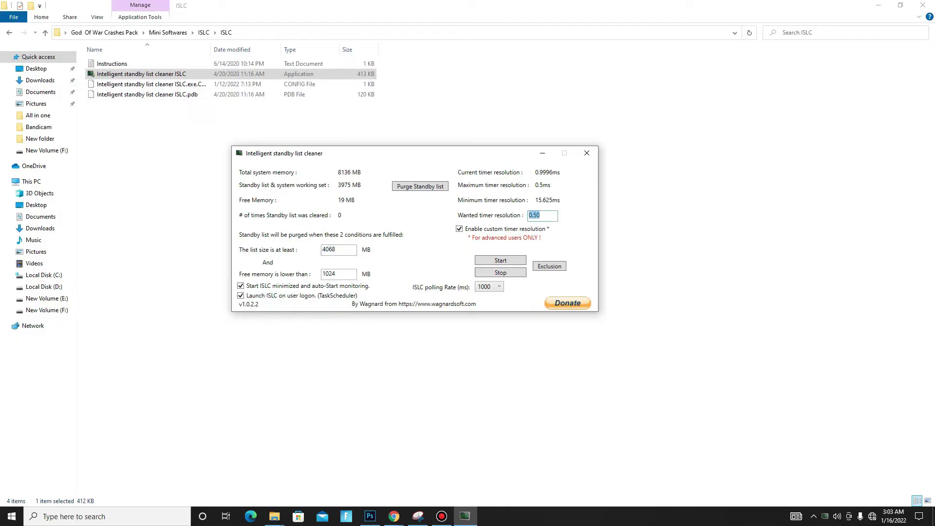
pyautogui.click(489, 286)
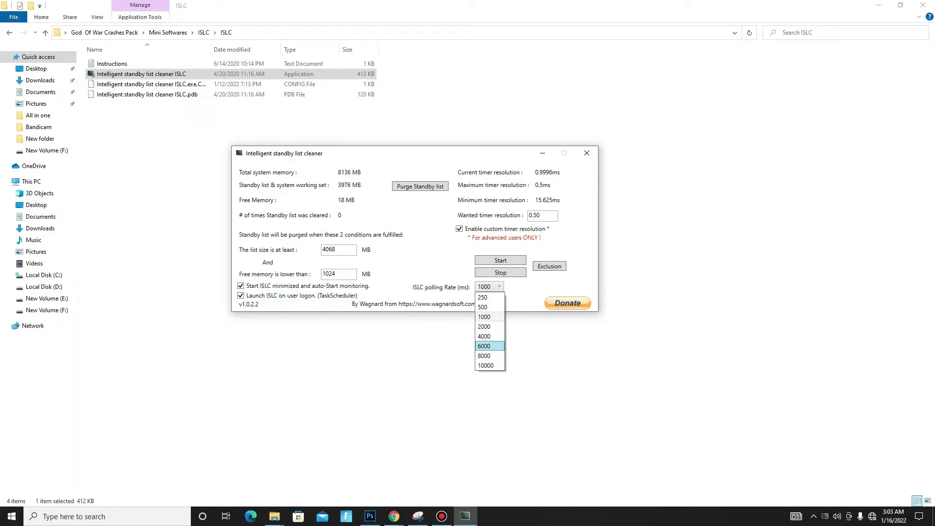
pyautogui.click(489, 317)
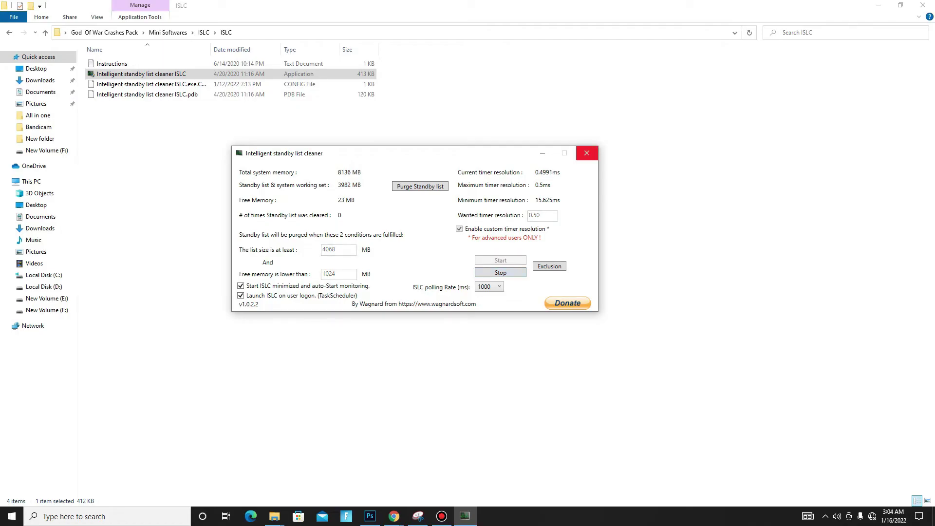
pyautogui.click(586, 153)
# - Open the Park Control folder inside Mini Softwares and run parkcontrolsetup64, then minimize the folder window
pyautogui.hotkey('alt', 'Left')
pyautogui.hotkey('alt', 'Left')
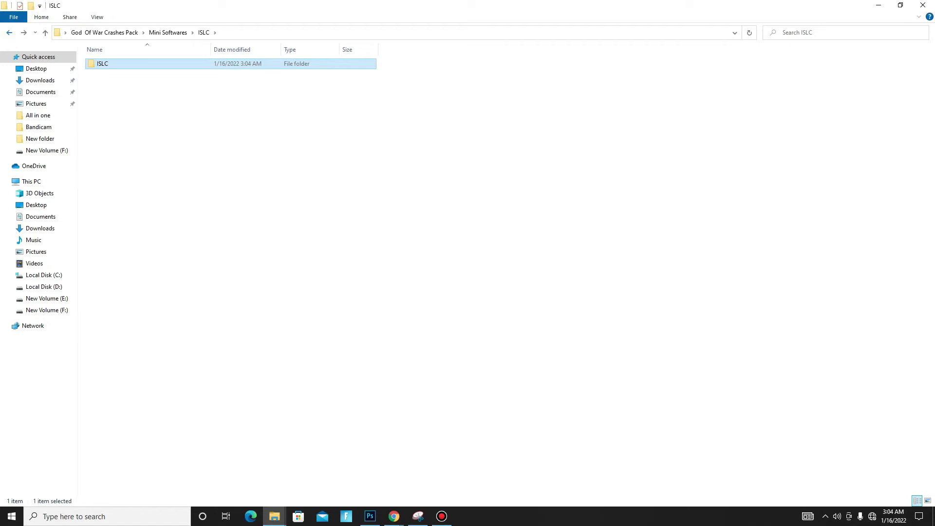
pyautogui.doubleClick(112, 73)
pyautogui.doubleClick(122, 63)
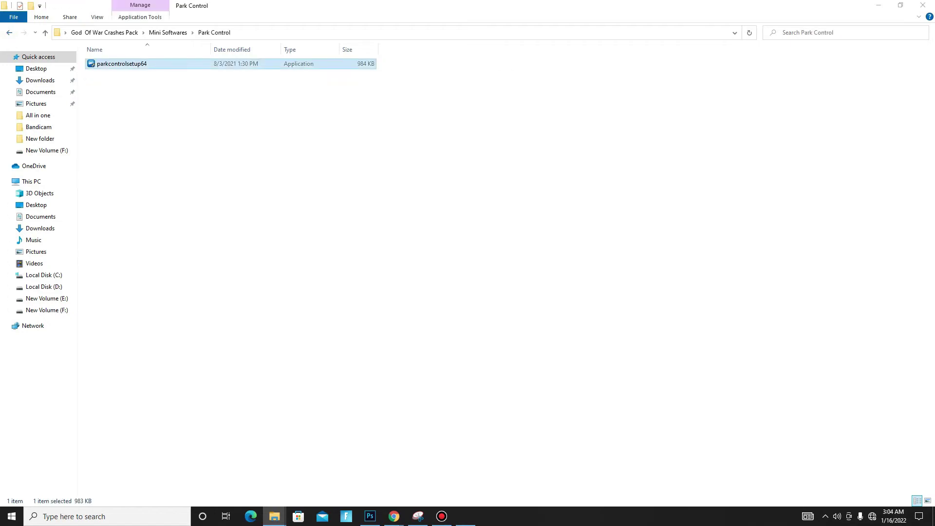
pyautogui.click(513, 280)
pyautogui.click(825, 516)
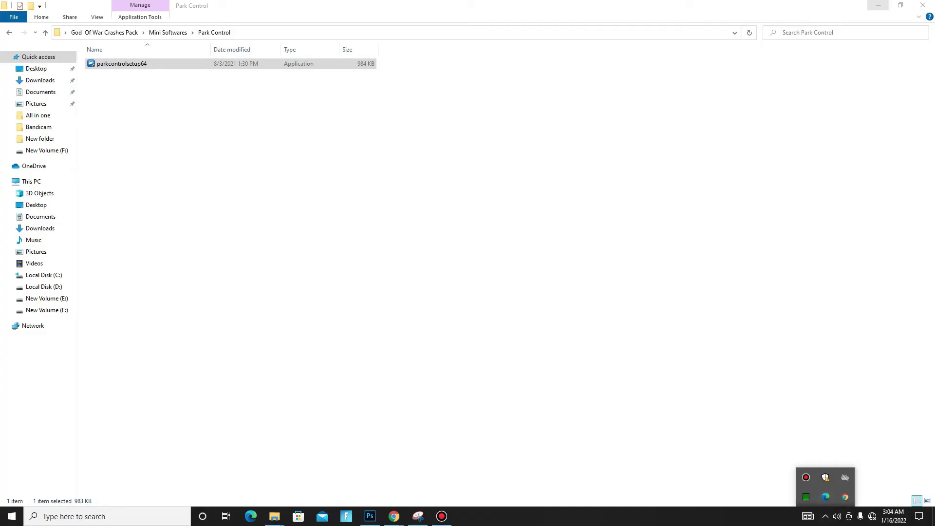
pyautogui.click(878, 4)
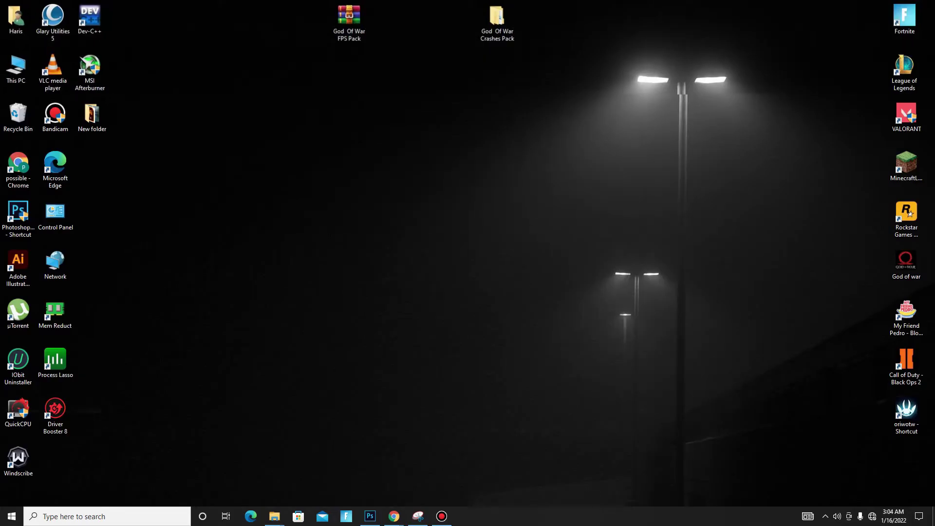
# - Search Windows for ParkControl and launch it
pyautogui.click(107, 517)
pyautogui.write('parl')
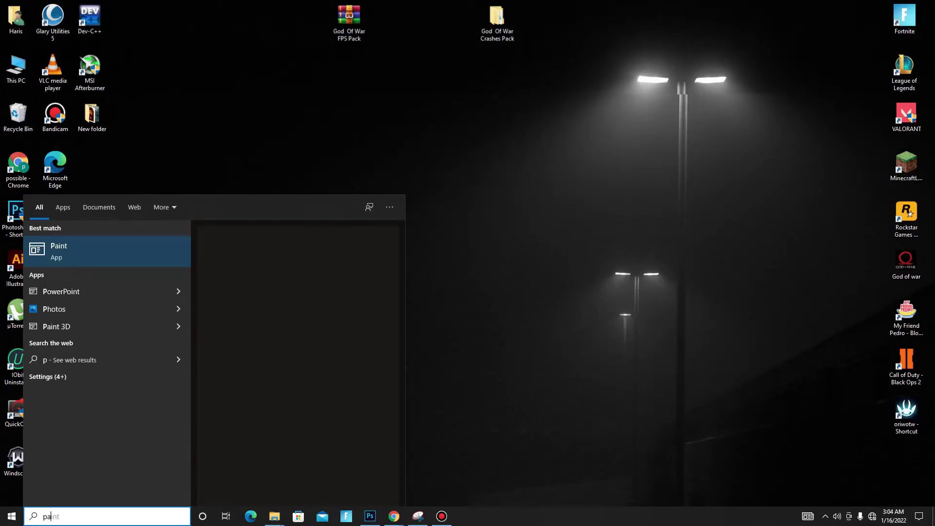
pyautogui.press('BackSpace')
pyautogui.write('k')
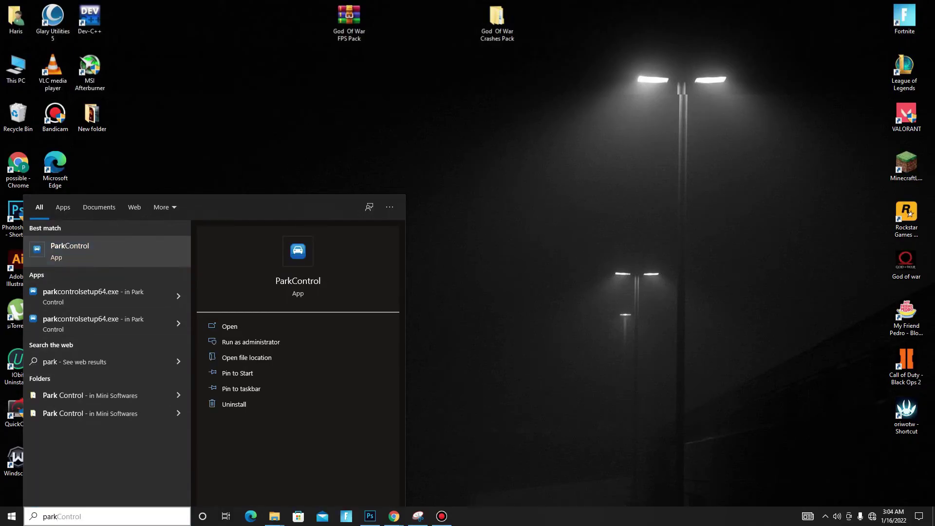
pyautogui.press('Return')
pyautogui.moveTo(394, 128); pyautogui.dragTo(361, 116)
# - Choose High performance as the power profile for ParkControl's CPU settings
pyautogui.click(419, 147)
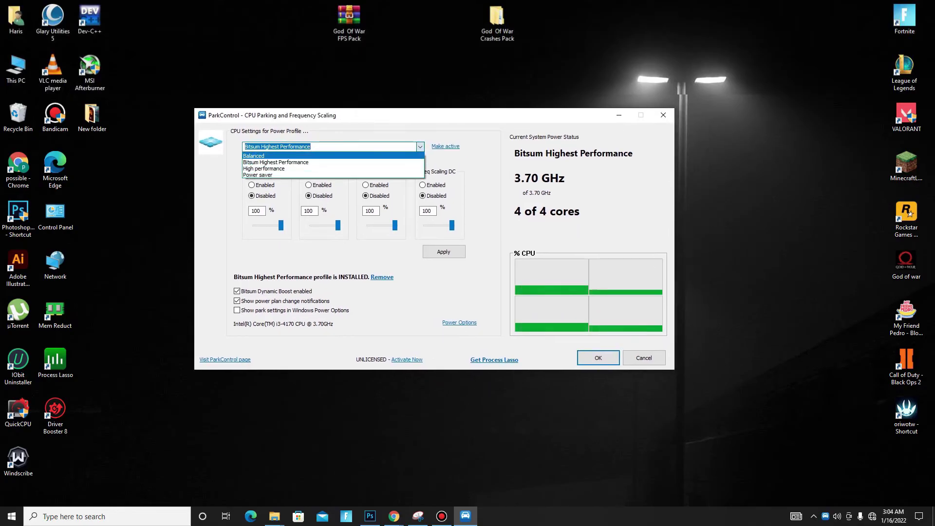
pyautogui.click(420, 146)
pyautogui.press('Down')
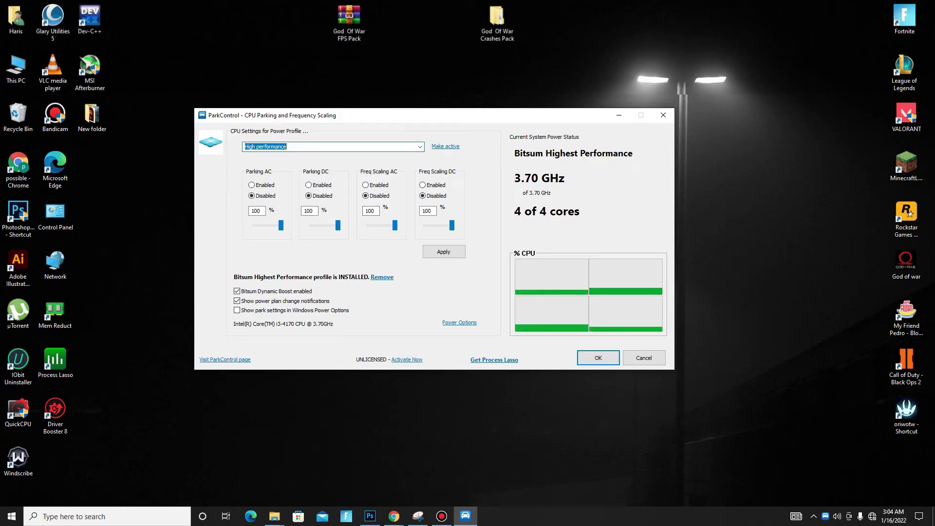
# - Enable Bitsum Dynamic Boost with High performance for the idle PC after 300 seconds, then apply and close ParkControl
pyautogui.click(237, 290)
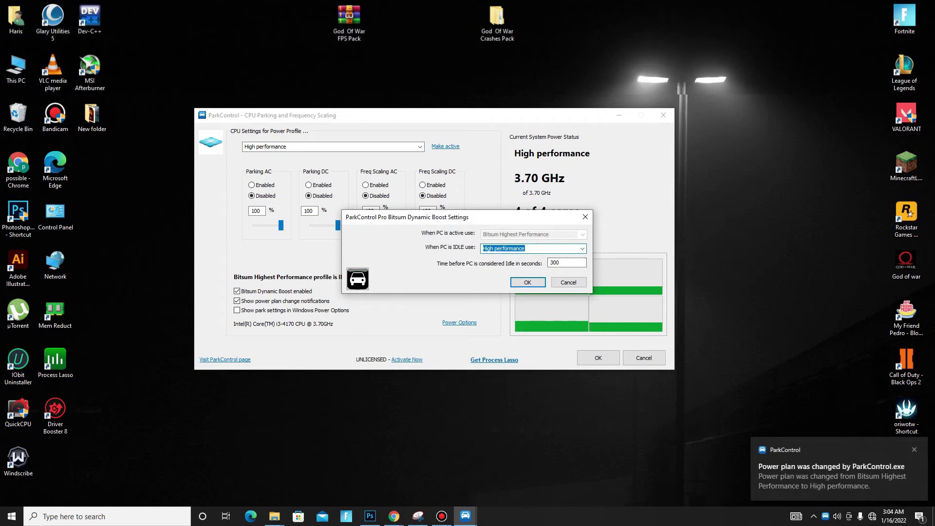
pyautogui.press('Tab')
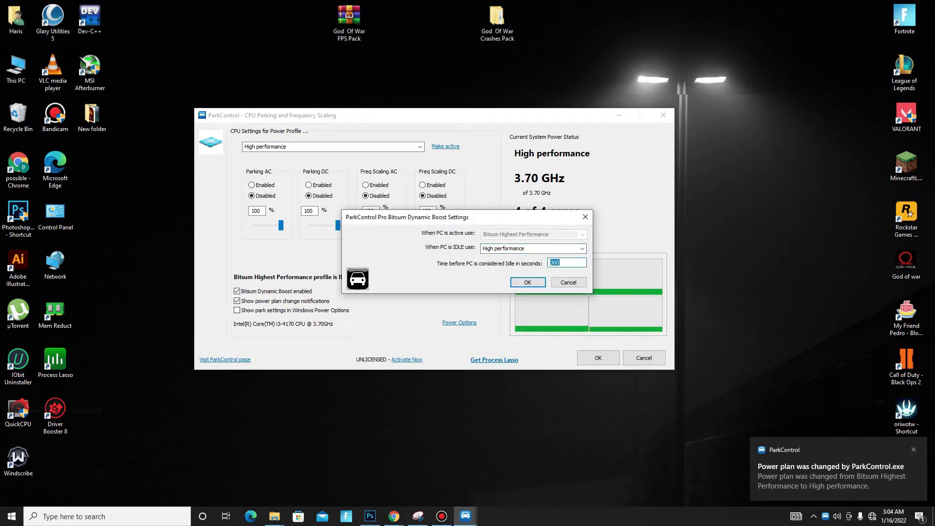
pyautogui.press('Return')
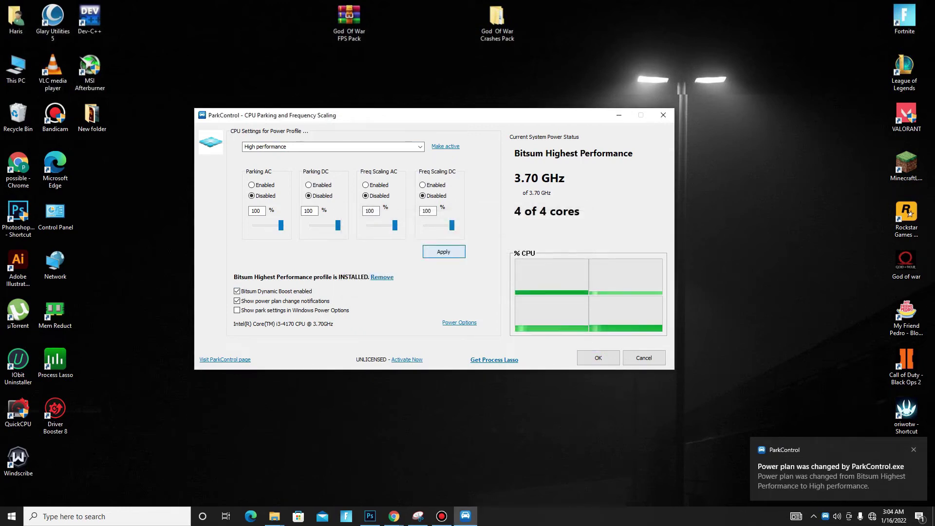
pyautogui.press('Return')
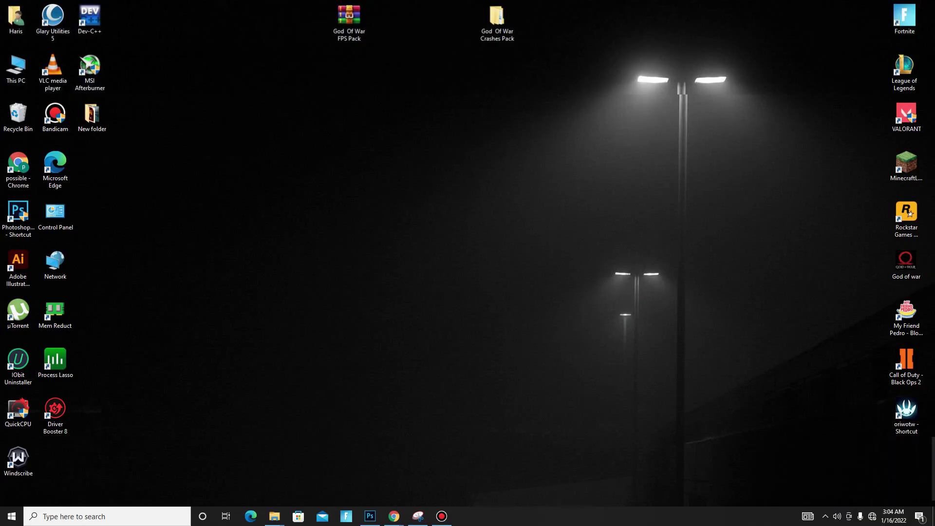
# - Open the QCPU folder in God Of War Crashes Pack, check the QuickCpuSetup-3.0.1.0 archive's options, and return to the desktop
pyautogui.doubleClick(496, 23)
pyautogui.doubleClick(582, 84)
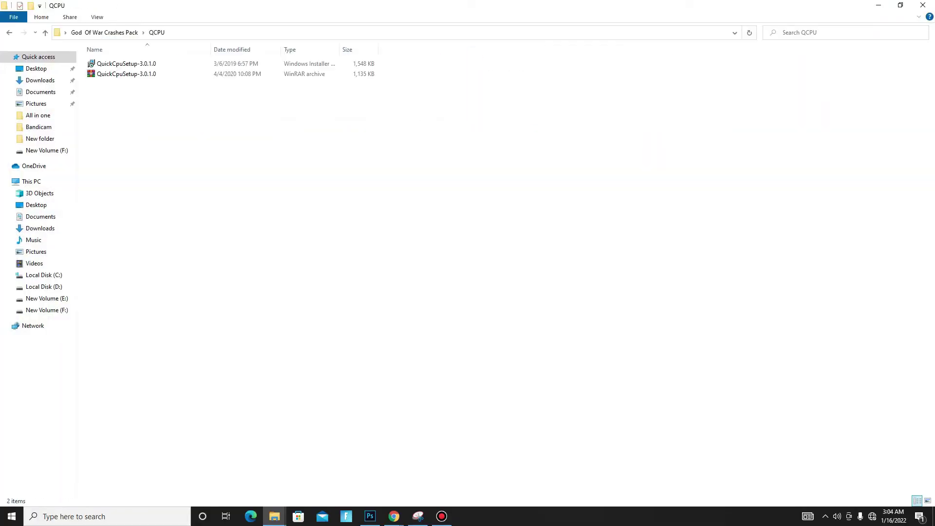
pyautogui.click(126, 74)
pyautogui.rightClick(137, 75)
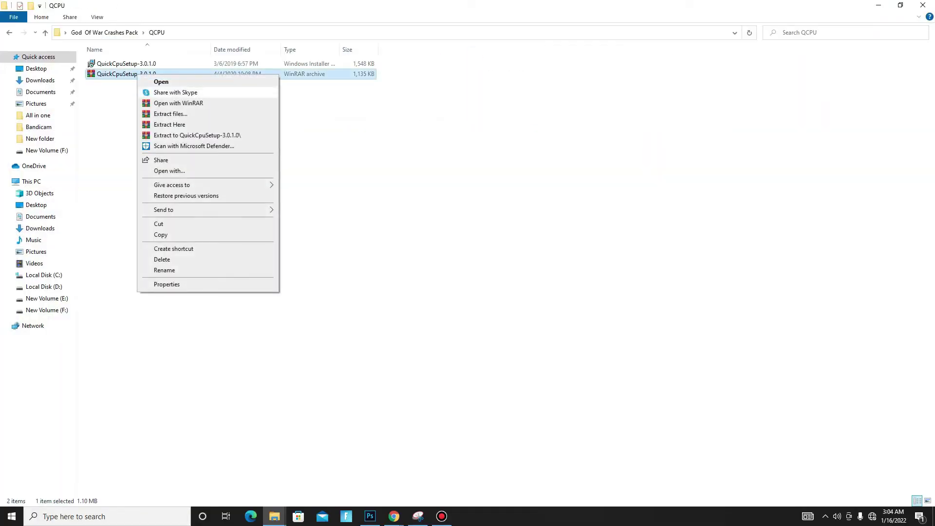
pyautogui.click(331, 146)
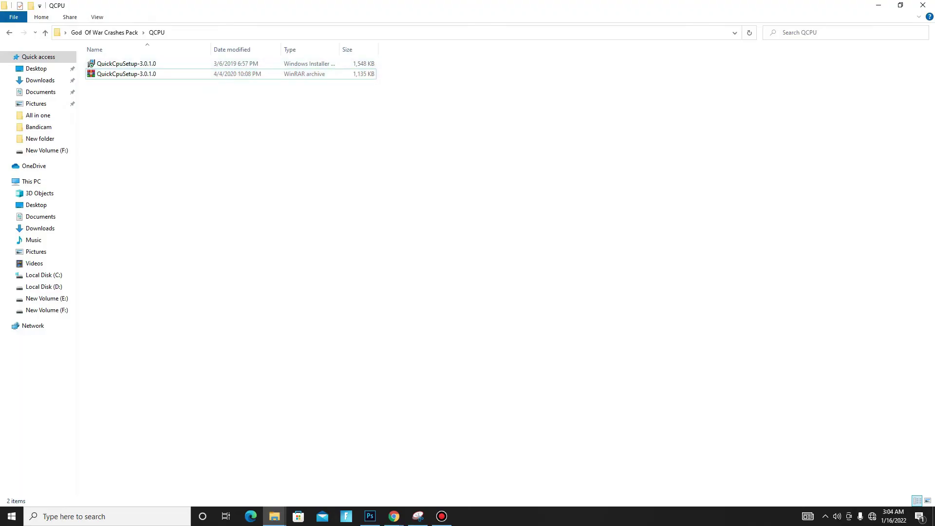
pyautogui.rightClick(672, 516)
pyautogui.click(706, 452)
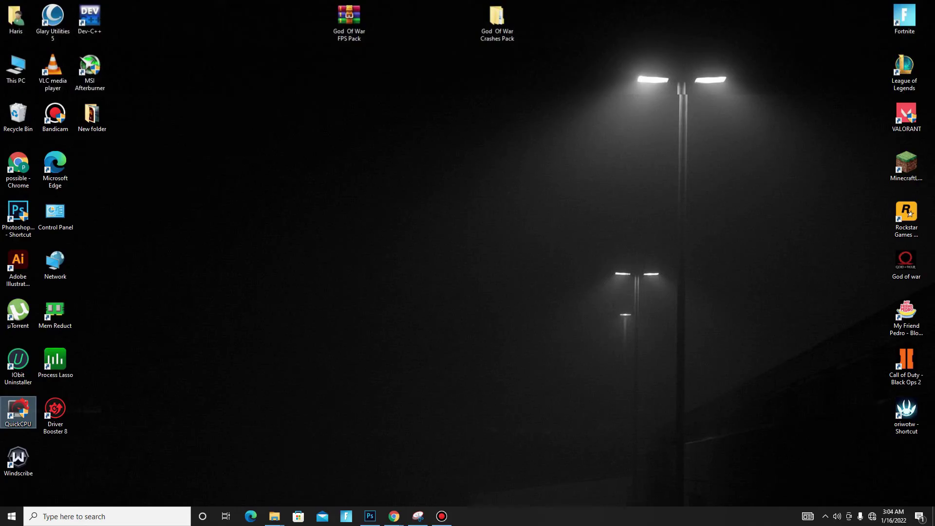
# - Launch QuickCPU, choose High performance as the system power plan, then apply and close it
pyautogui.doubleClick(18, 411)
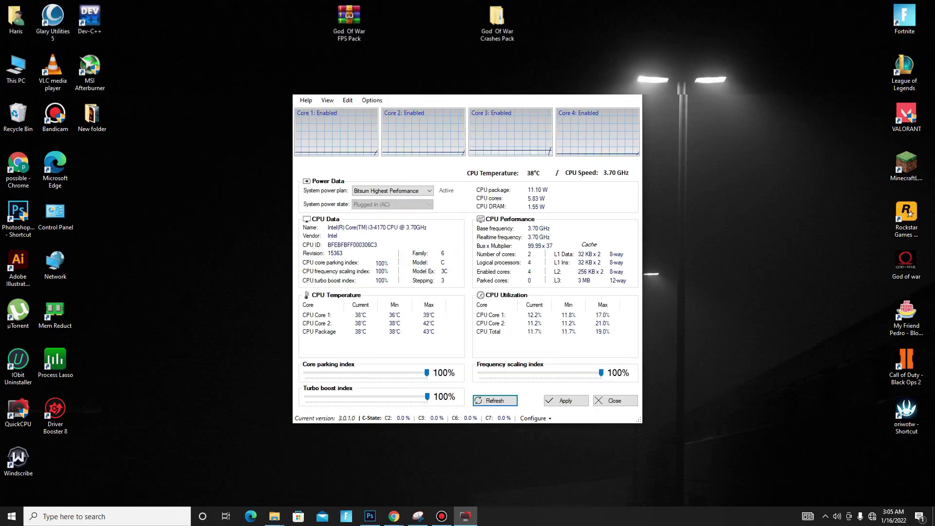
pyautogui.click(392, 191)
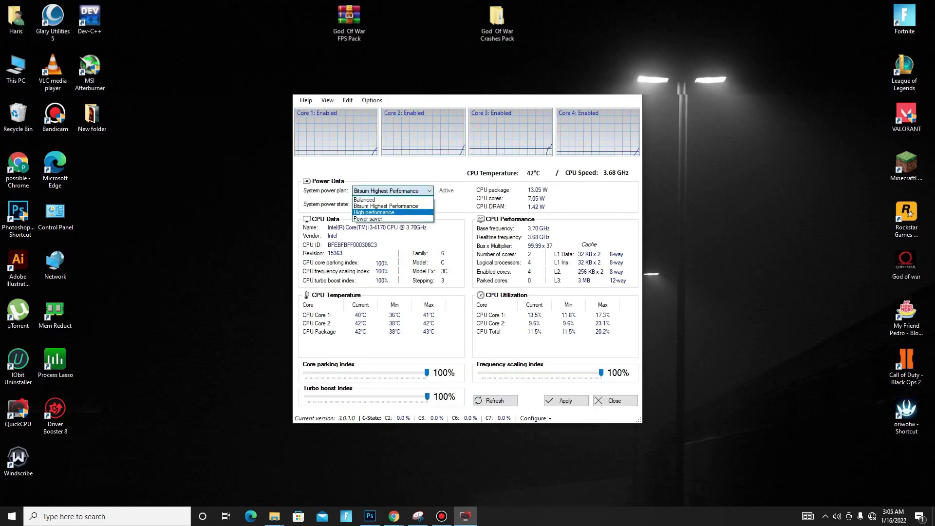
pyautogui.click(380, 212)
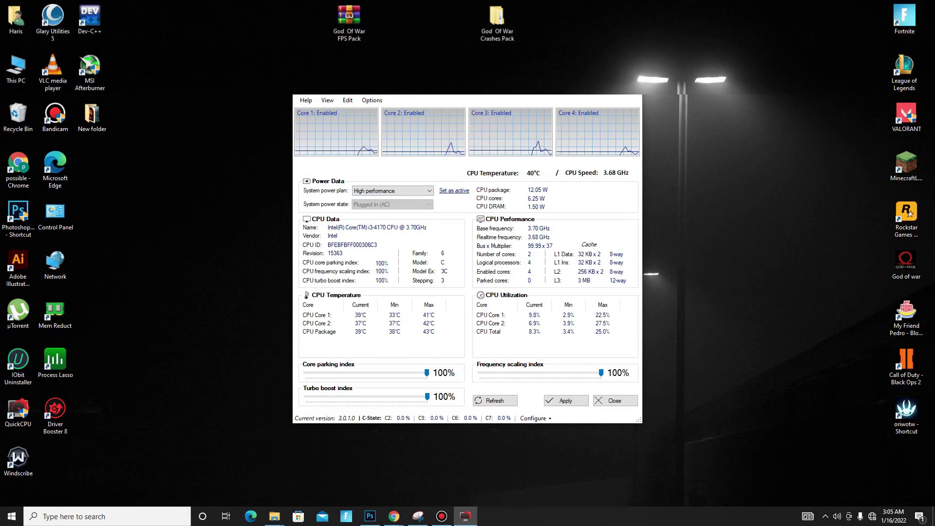
pyautogui.click(565, 400)
pyautogui.click(518, 277)
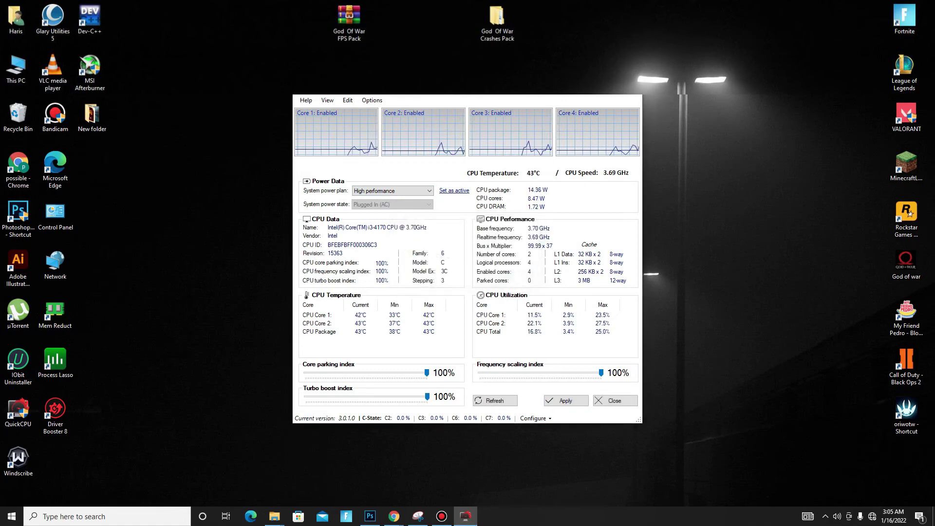
pyautogui.click(614, 400)
# - Open the pack's RAM Optimization folder and merge the RAM Management + Overall System registry file into the registry
pyautogui.click(274, 516)
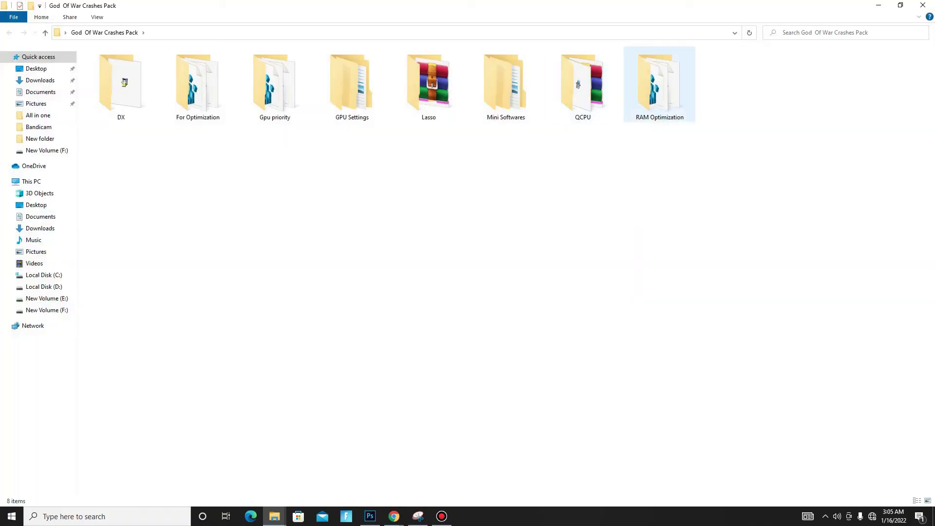
pyautogui.doubleClick(660, 88)
pyautogui.doubleClick(151, 73)
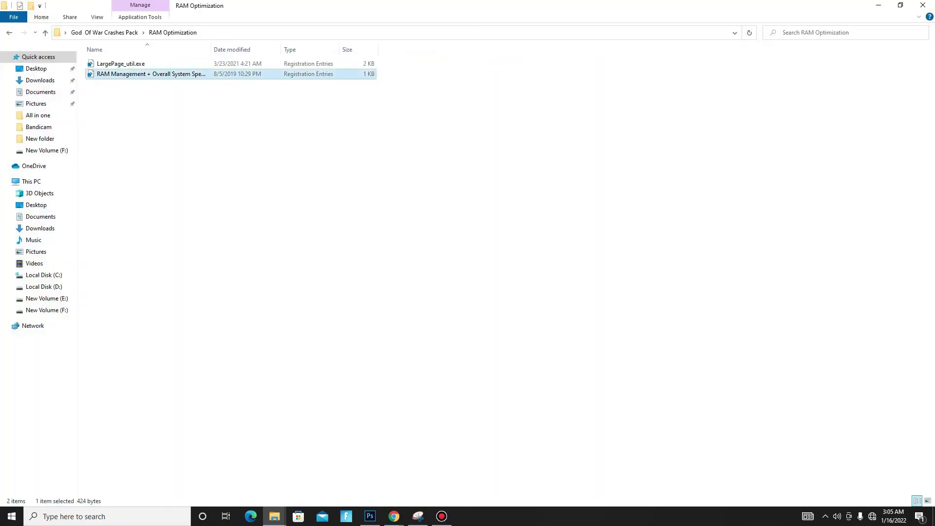
pyautogui.press('Return')
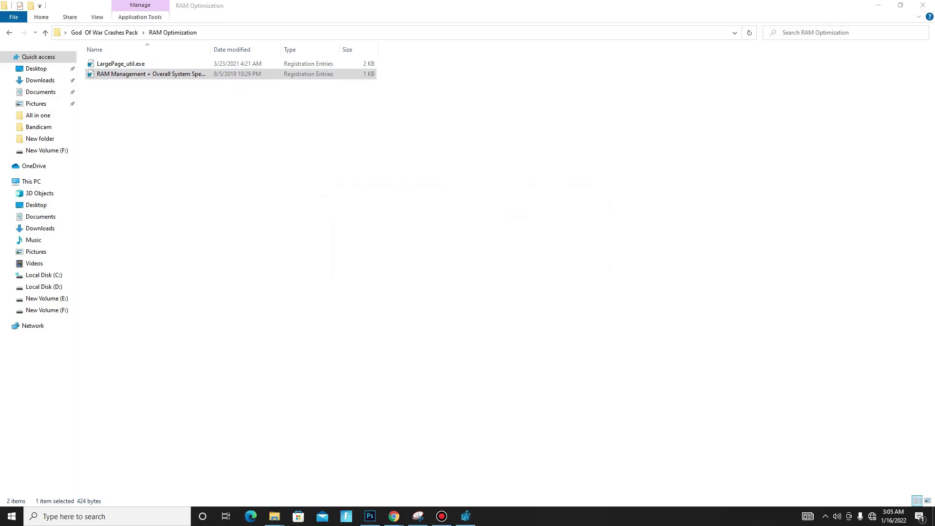
pyautogui.click(576, 262)
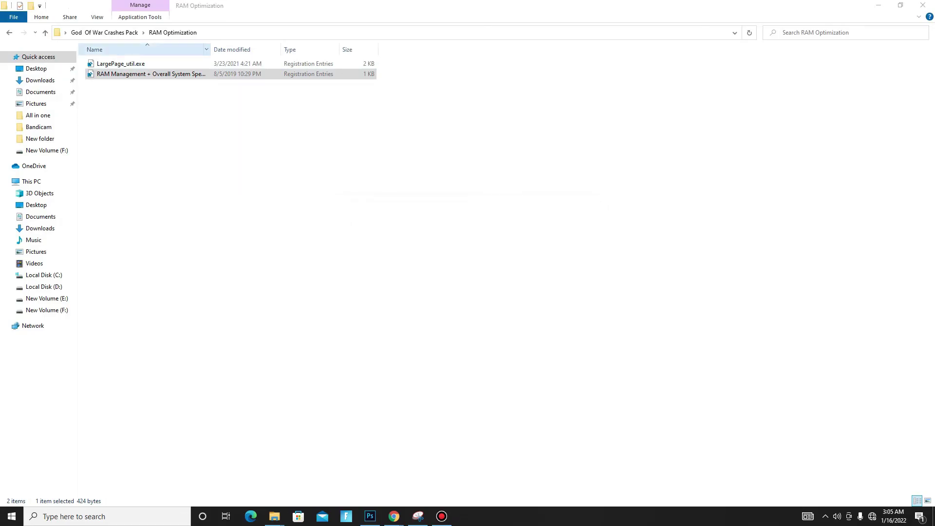
# - Merge the LargePage_util.exe registry file, then go back to the pack's main folder and show the desktop
pyautogui.doubleClick(120, 63)
pyautogui.press('Return')
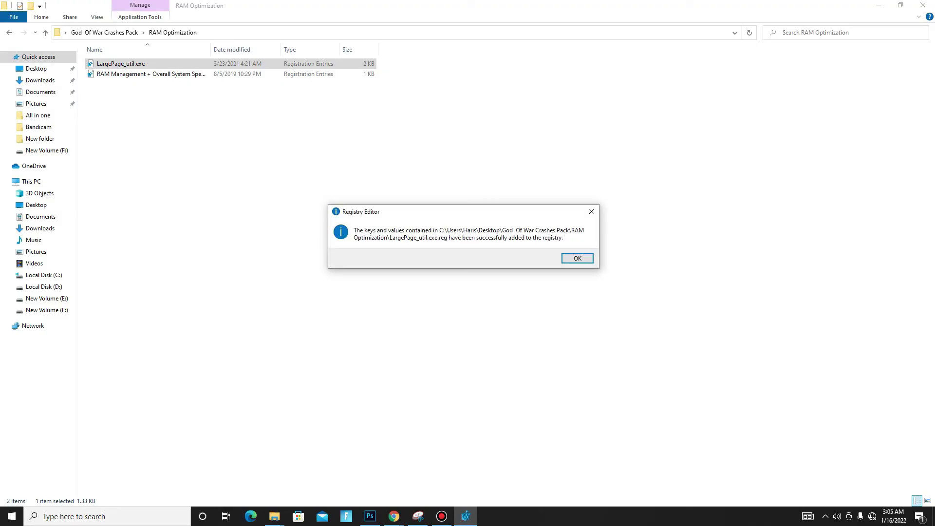
pyautogui.press('Return')
pyautogui.hotkey('alt', 'Left')
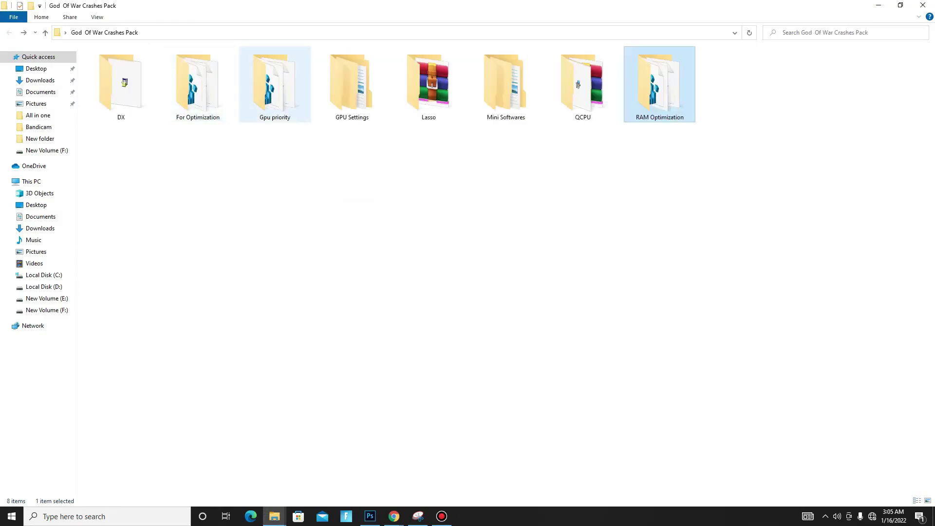
pyautogui.rightClick(548, 516)
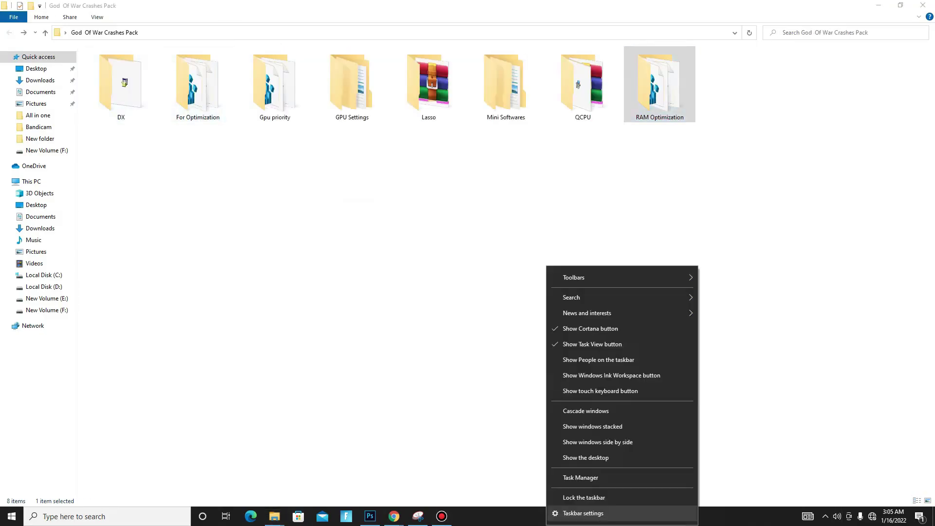
pyautogui.click(585, 457)
# - Refresh the desktop and open the AppData Local Temp folder through the Run dialog
pyautogui.rightClick(267, 106)
pyautogui.moveTo(302, 138)
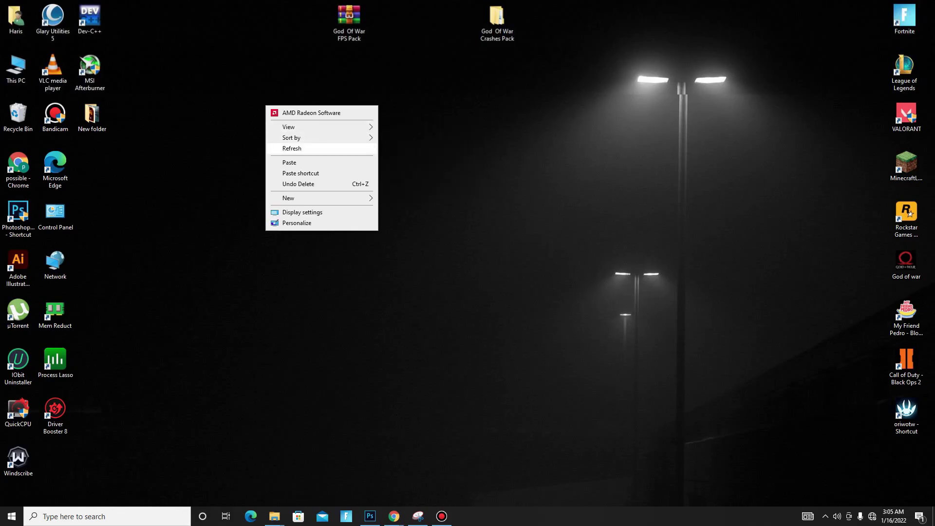
pyautogui.press('super+r')
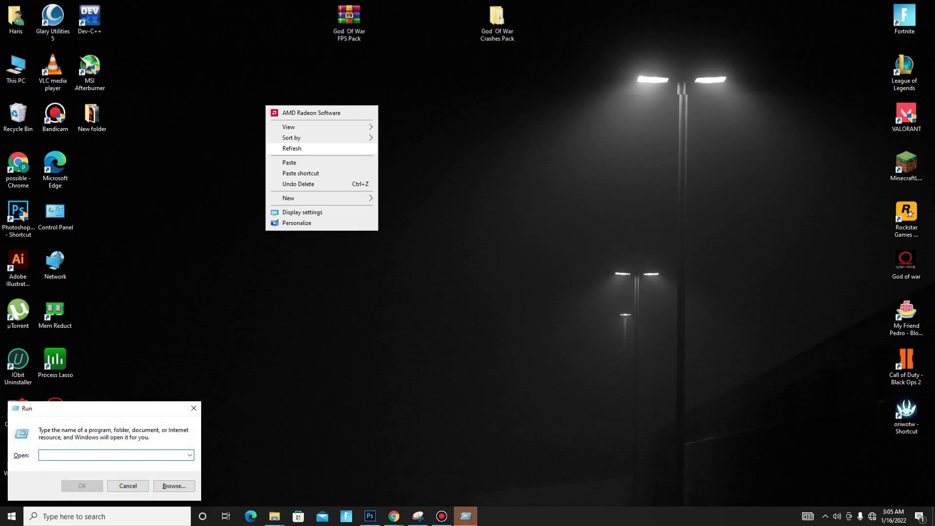
pyautogui.click(292, 148)
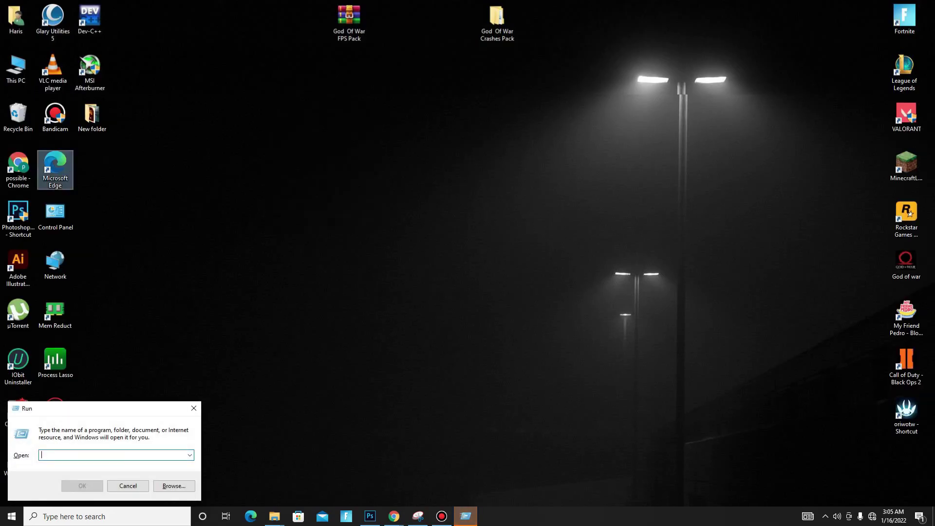
pyautogui.press('F5')
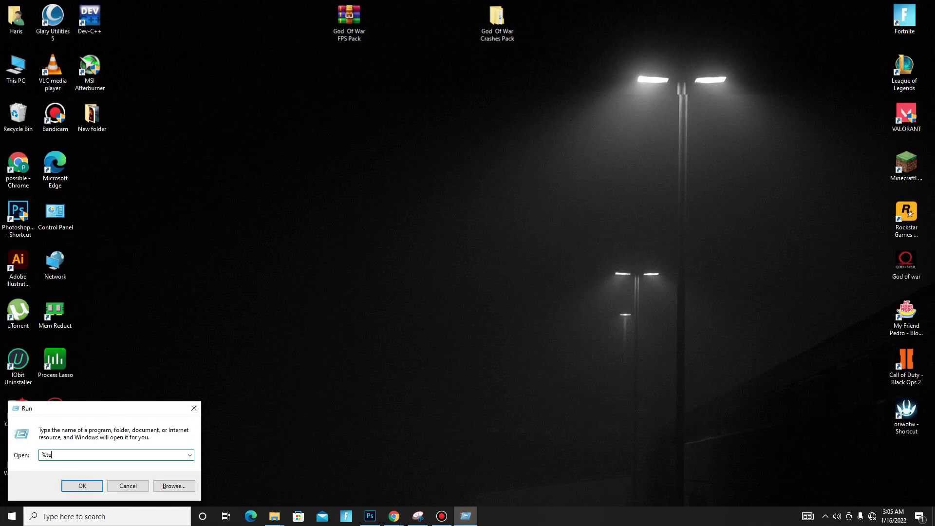
pyautogui.press('Return')
# - Delete all items in the Temp folder, skipping those in use, and close the folder
pyautogui.hotkey('ctrl', 'a')
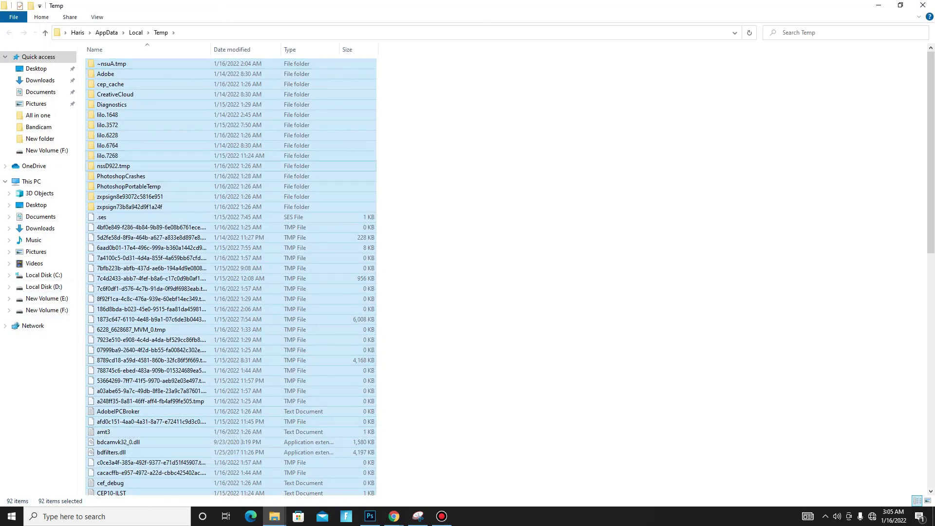
pyautogui.rightClick(156, 165)
pyautogui.click(181, 339)
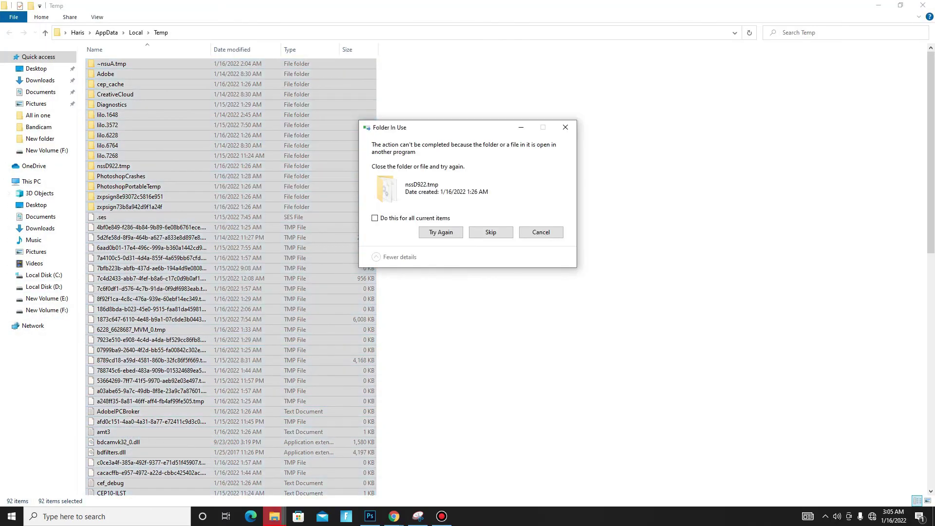
pyautogui.press('Return')
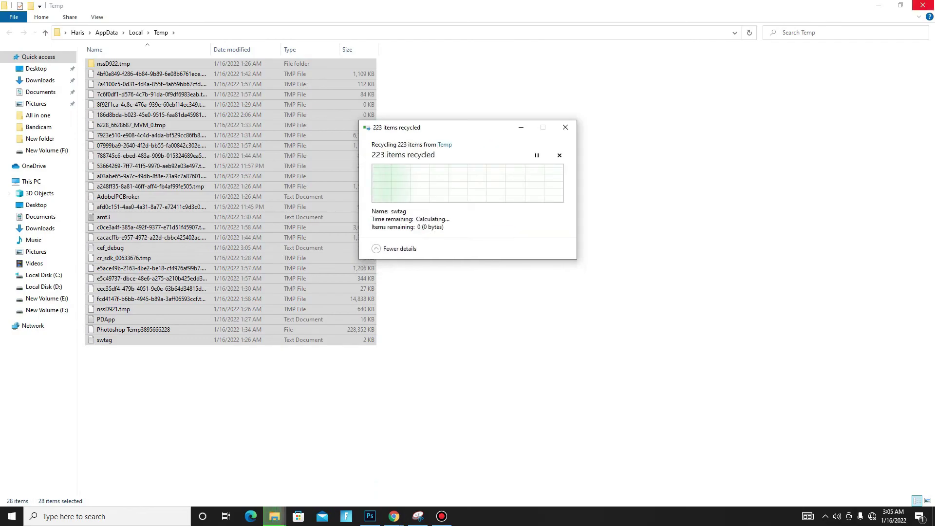
pyautogui.click(921, 7)
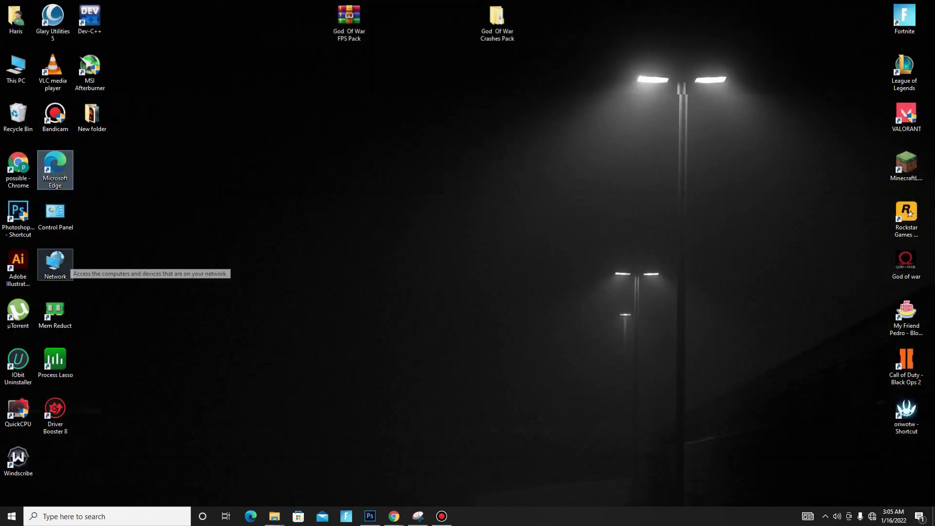
# - Open the Windows Prefetch folder by running prefetch from the Run dialog
pyautogui.press('super+r')
pyautogui.press('BackSpace')
pyautogui.write('prefetch')
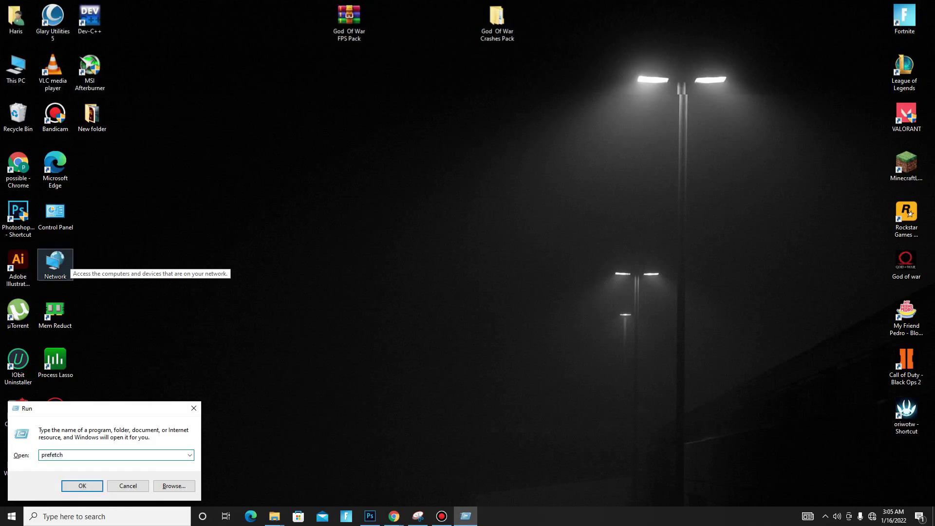
pyautogui.press('Return')
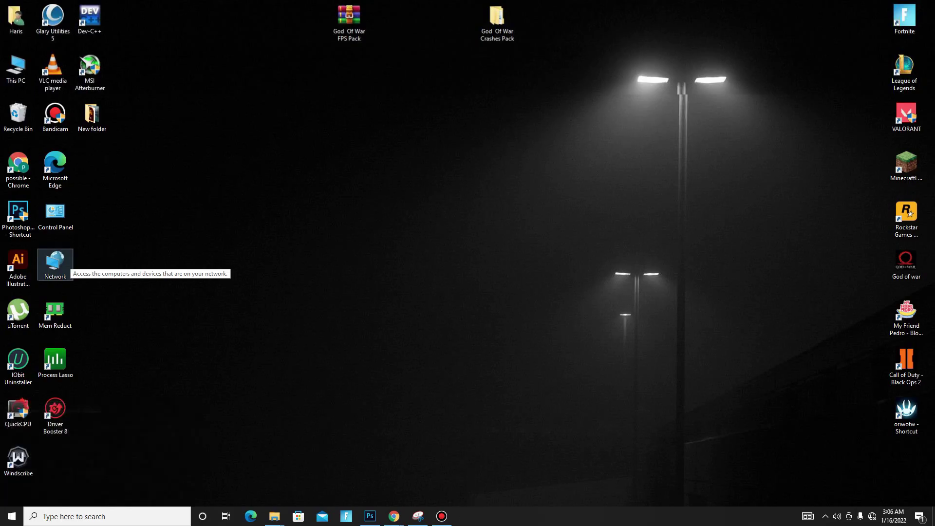
# - Delete all items in the Prefetch folder, skipping the file in use, and close the folder
pyautogui.hotkey('ctrl', 'a')
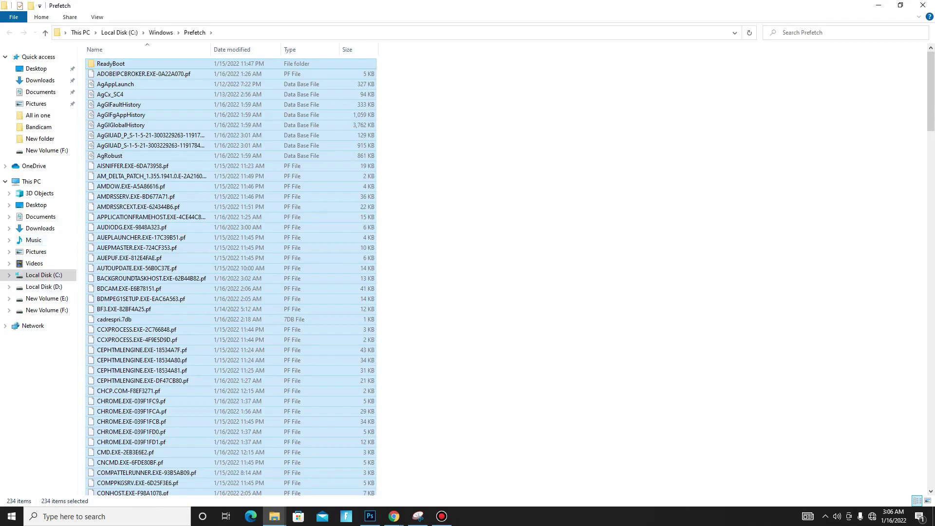
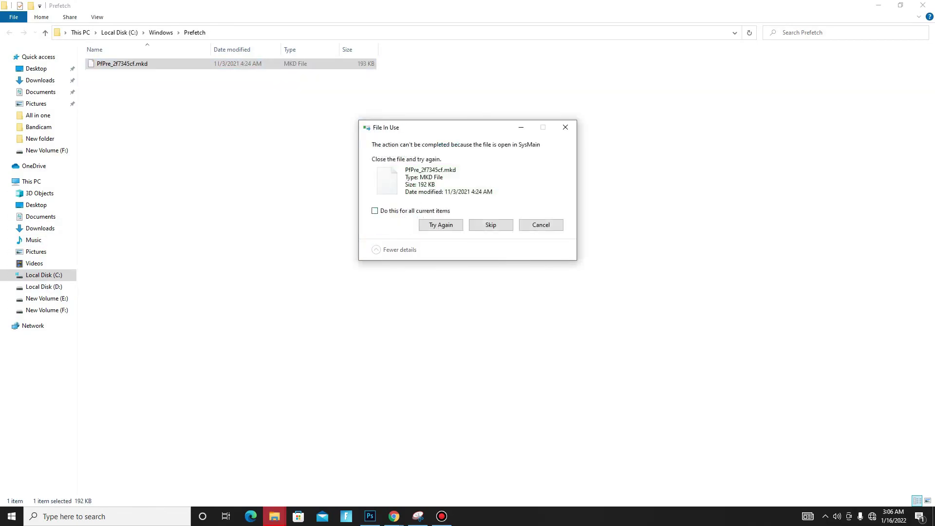
pyautogui.click(491, 225)
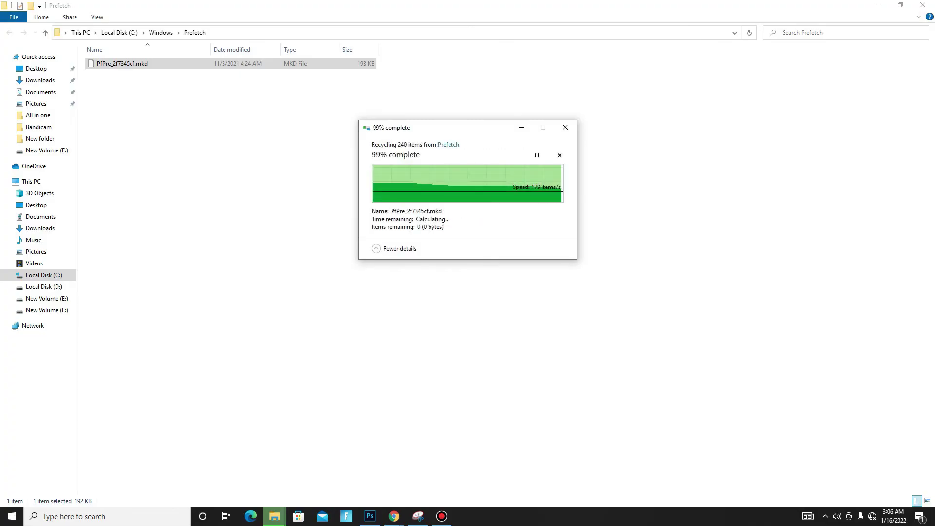
pyautogui.click(923, 5)
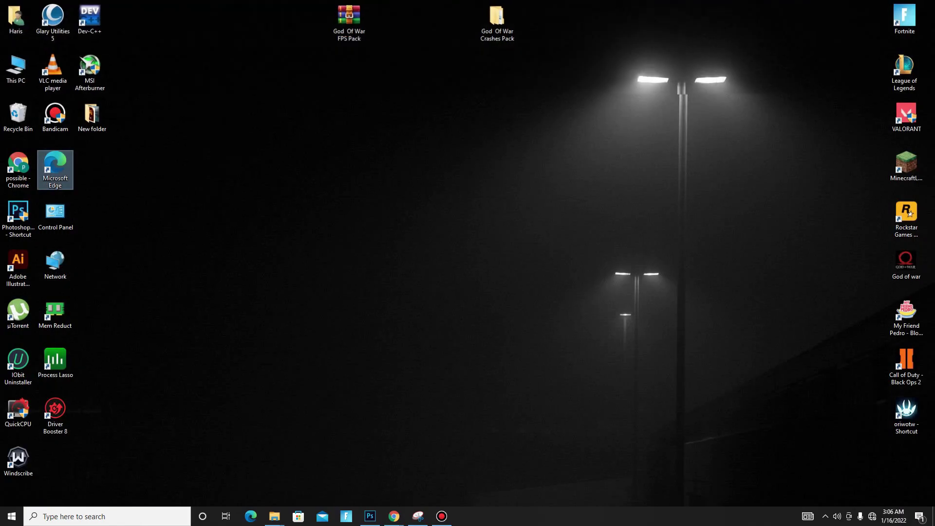